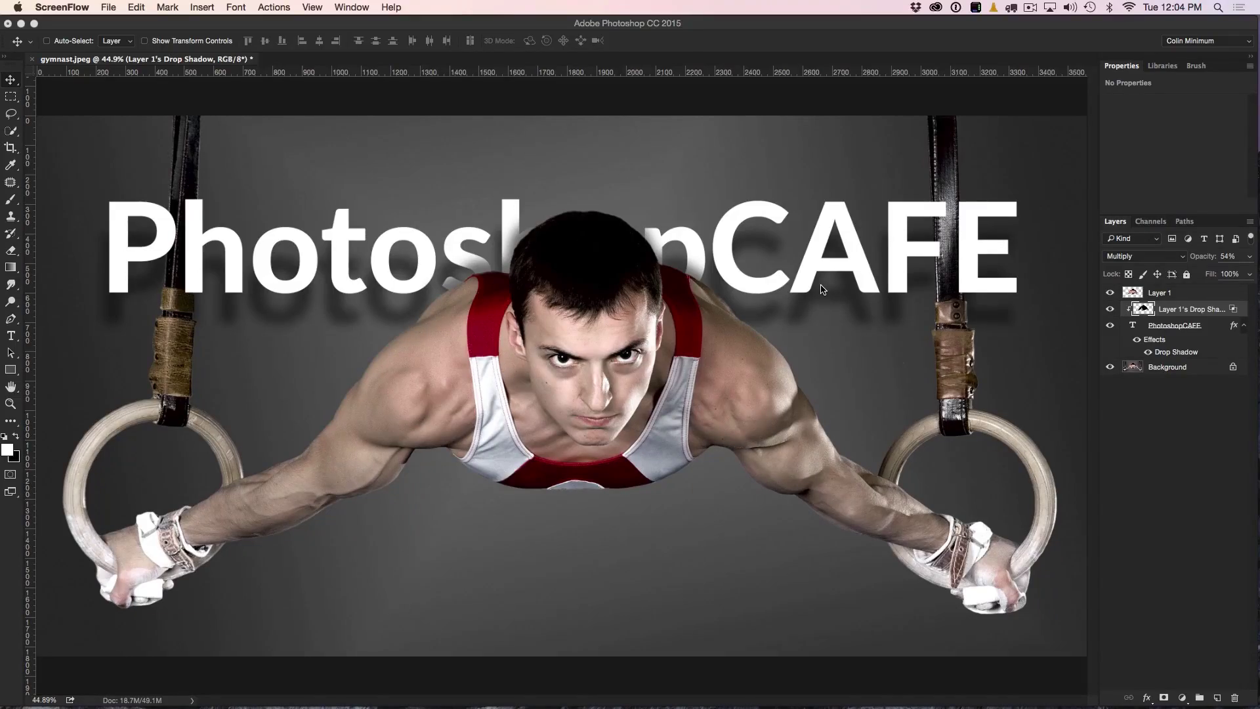
Step: Delete Layer 1, its shadow and the PhotoshopCAFE text layers, leaving only the Background photo
{"action": "left_click", "coordinate": [1172, 295]}
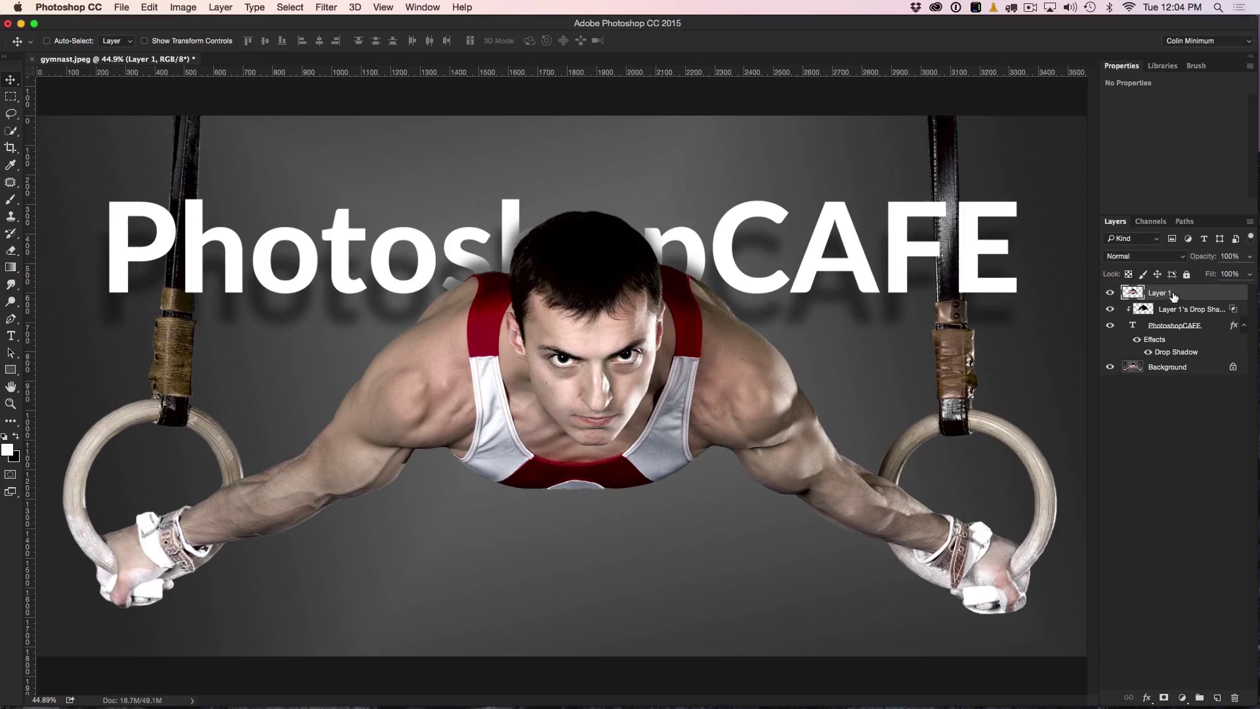
{"action": "left_click", "coordinate": [1180, 328], "text": "shift"}
{"action": "key", "text": "Delete"}
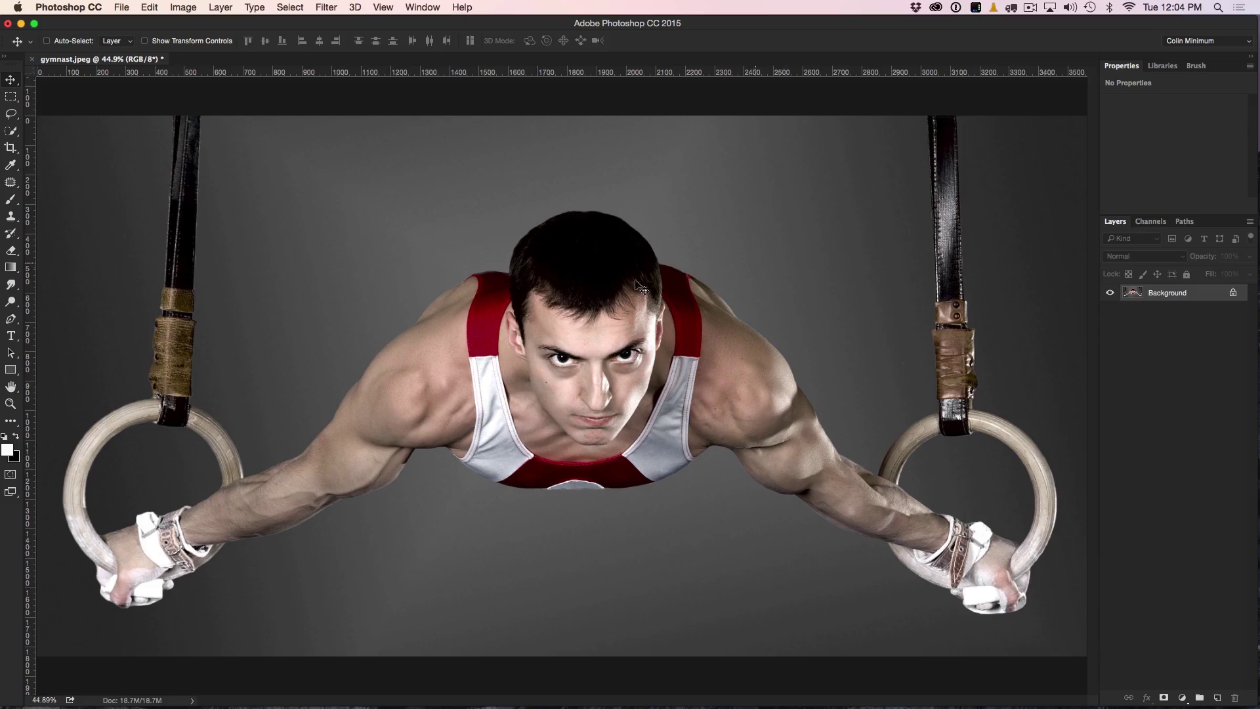
Step: Type 'PhotoshopCAFE' as a new text layer and move it up and right
{"action": "left_click", "coordinate": [11, 335]}
{"action": "left_click", "coordinate": [251, 305]}
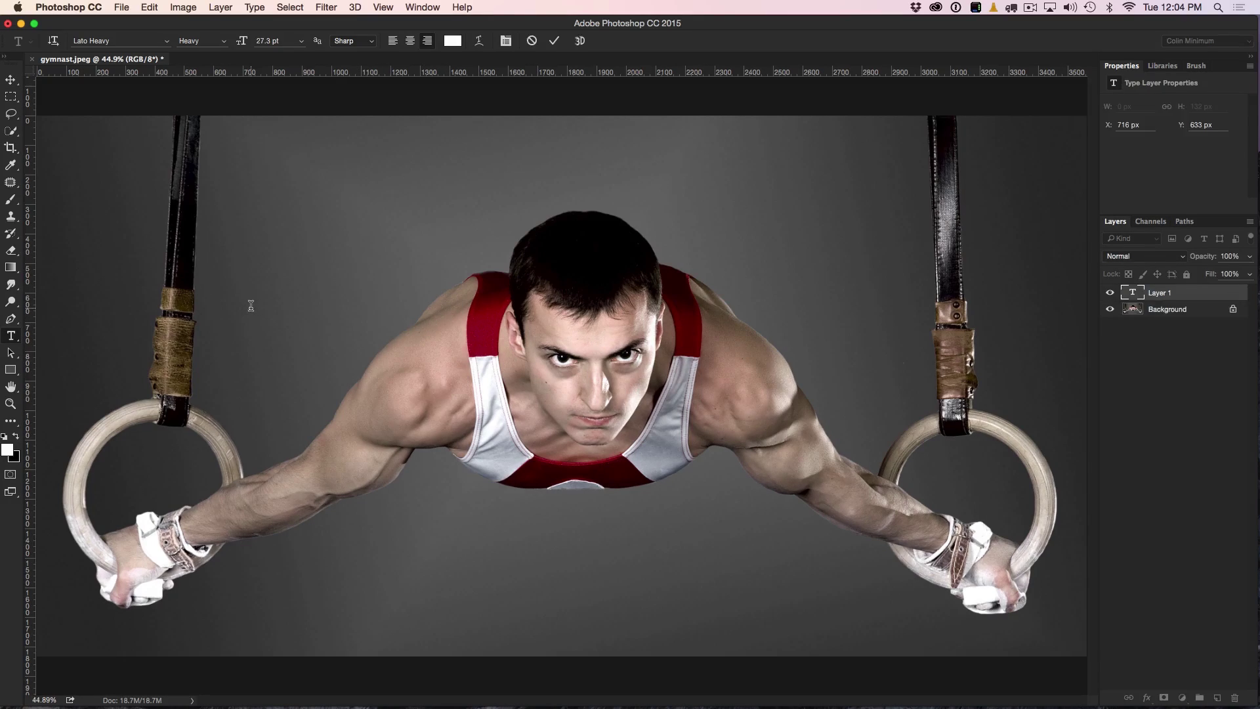
{"action": "type", "text": "Photos"}
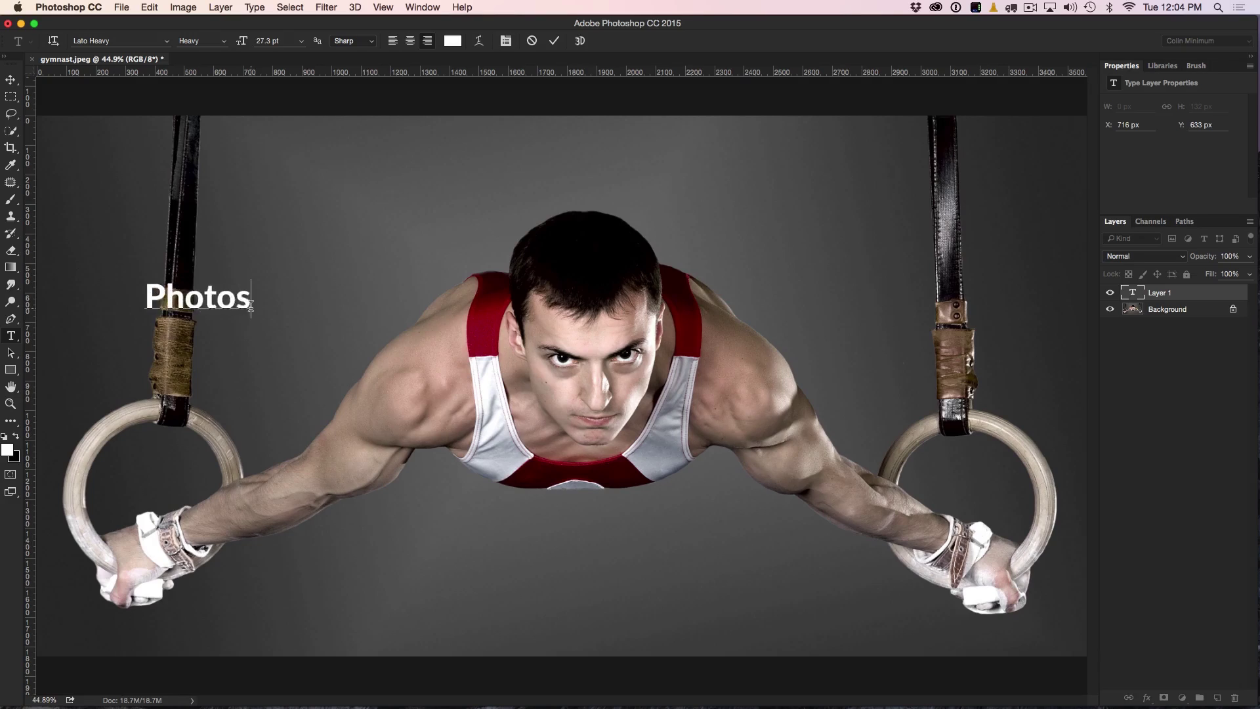
{"action": "type", "text": "hopCAFE"}
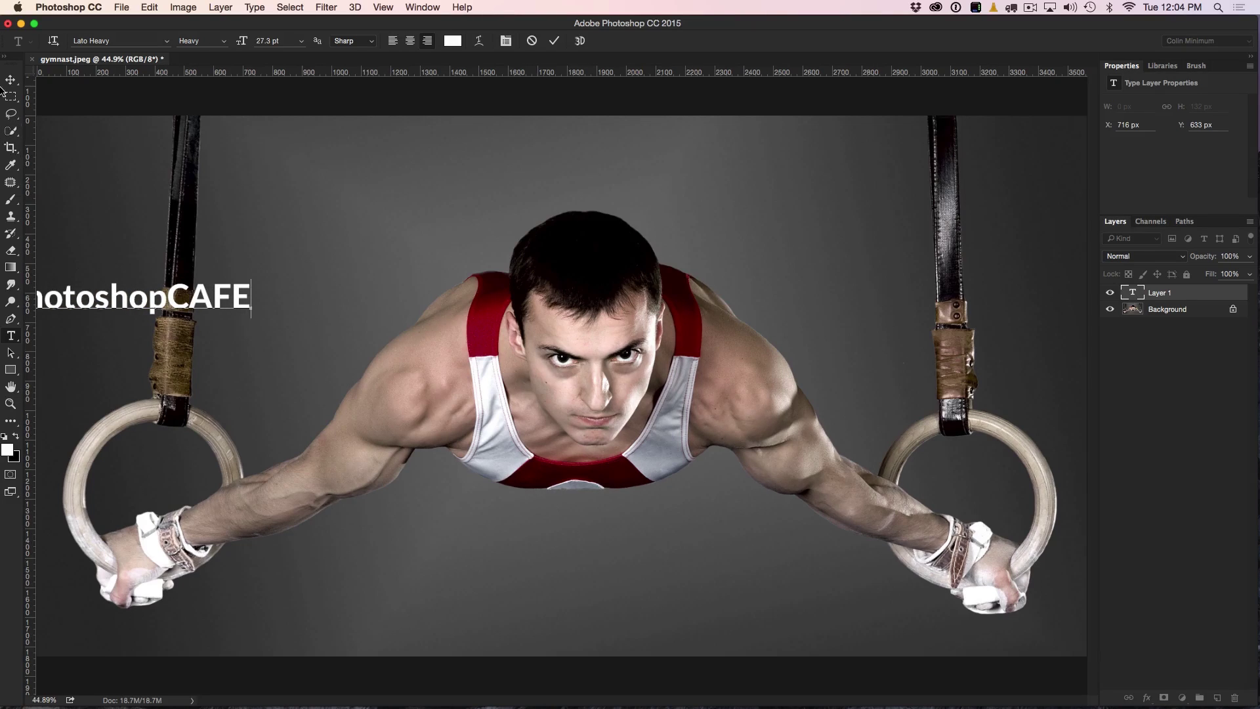
{"action": "left_click", "coordinate": [9, 82]}
{"action": "left_click_drag", "start_coordinate": [223, 299], "coordinate": [309, 224]}
Step: Scale the PhotoshopCAFE text to about 394% across the top of the photo, overlapping his head
{"action": "key", "text": "super+t"}
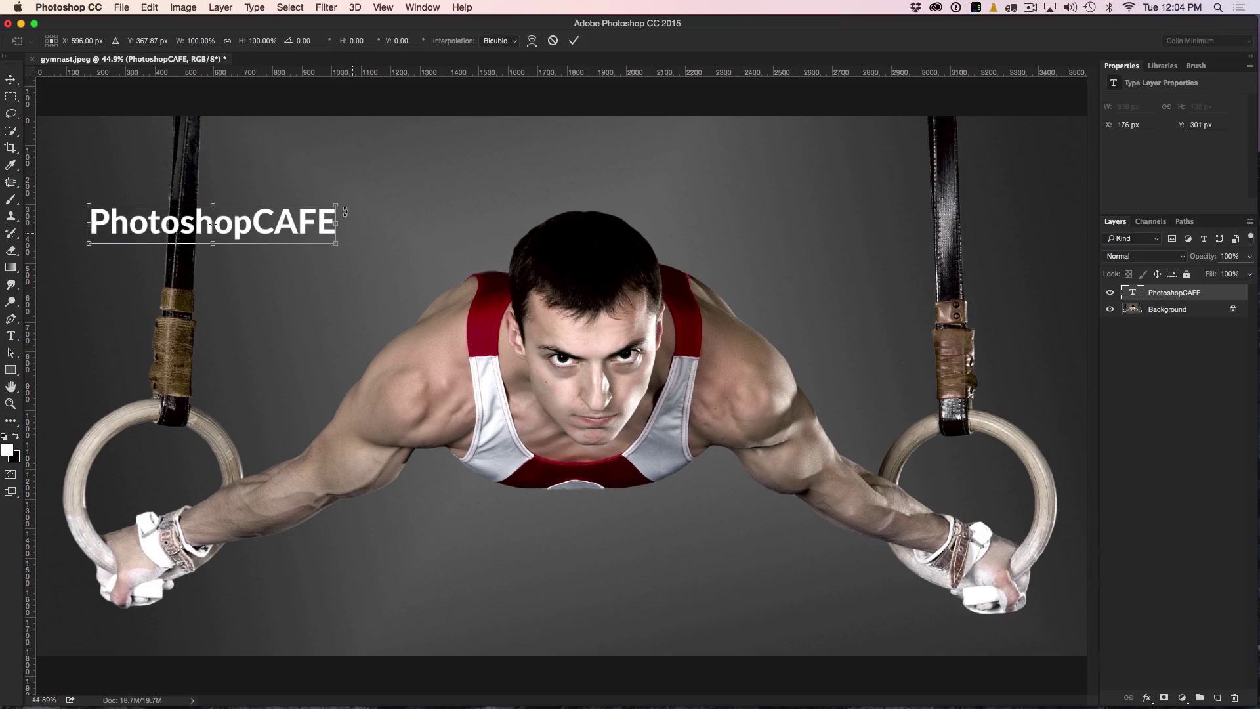
{"action": "left_click_drag", "start_coordinate": [336, 246], "coordinate": [1019, 646]}
{"action": "left_click_drag", "start_coordinate": [507, 297], "coordinate": [476, 268]}
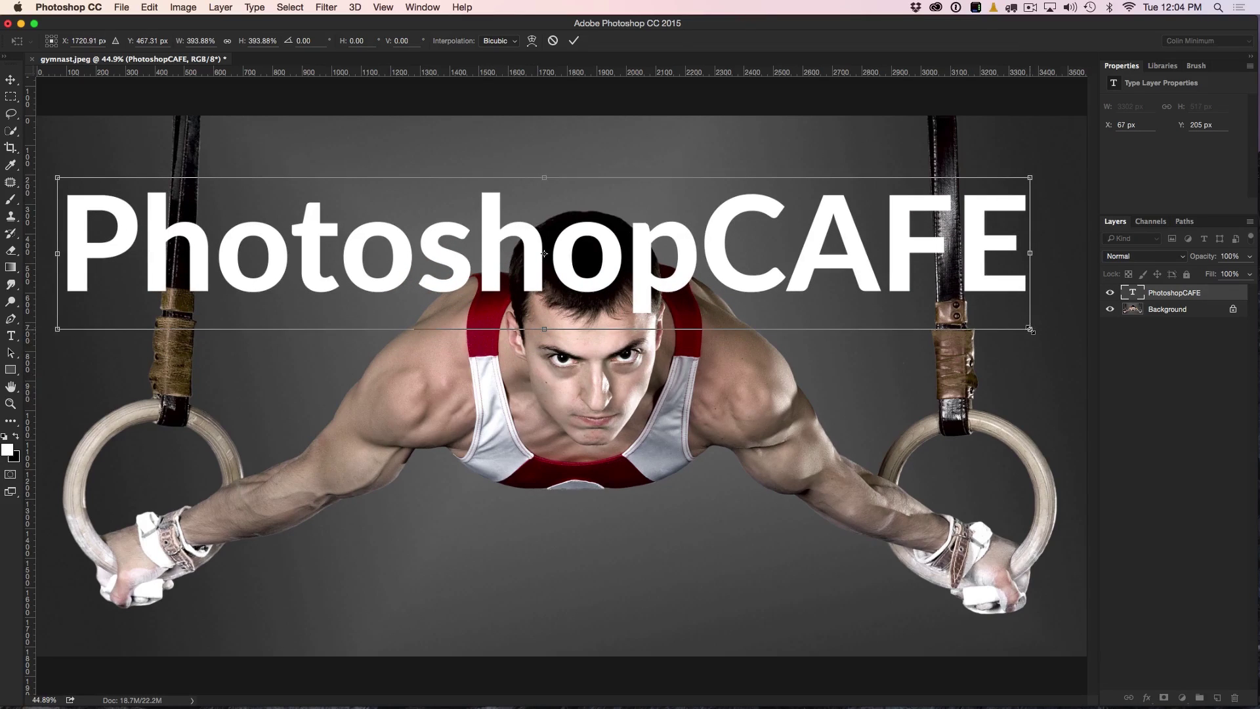
{"action": "left_click_drag", "start_coordinate": [1031, 329], "coordinate": [1057, 338]}
{"action": "key", "text": "Return"}
{"action": "mouse_move", "coordinate": [887, 297]}
{"action": "left_mouse_down"}
{"action": "mouse_move", "coordinate": [909, 267]}
{"action": "mouse_move", "coordinate": [880, 254]}
{"action": "mouse_move", "coordinate": [906, 247]}
{"action": "mouse_move", "coordinate": [890, 288]}
{"action": "left_mouse_up"}
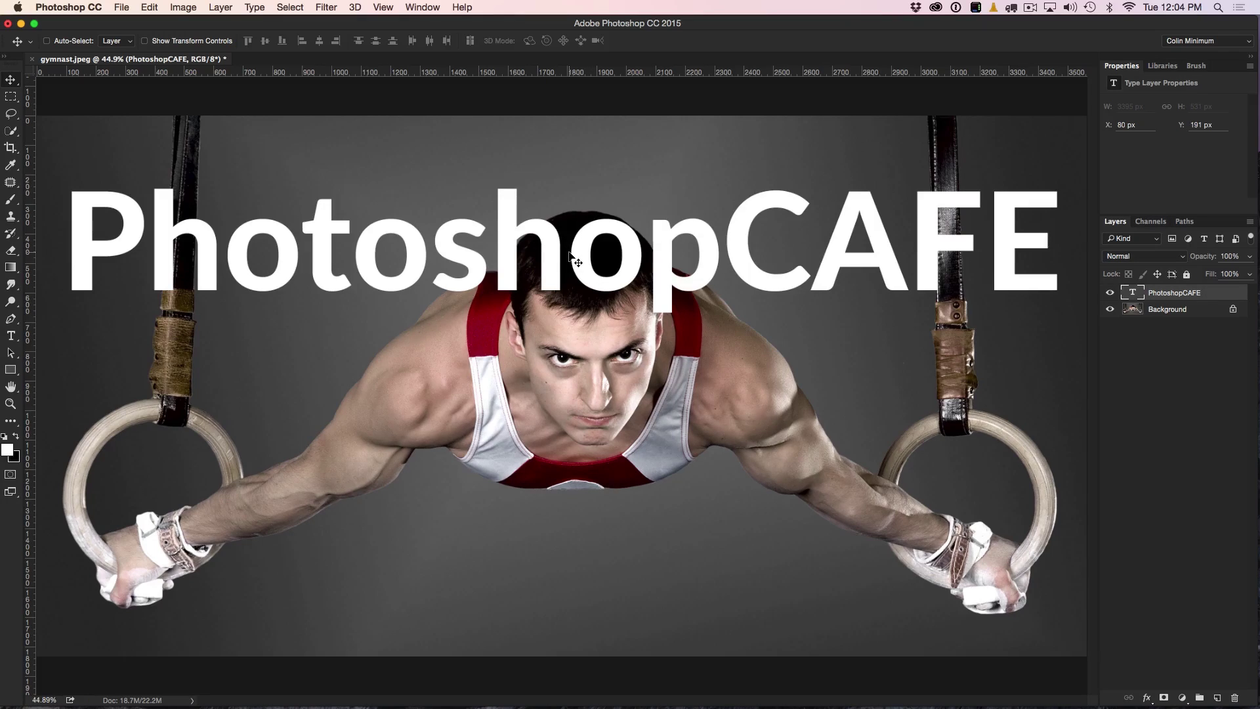
Step: Hide the PhotoshopCAFE text and quick-select the gymnast's head, shoulders and upper shirt on Background
{"action": "left_click", "coordinate": [1109, 293]}
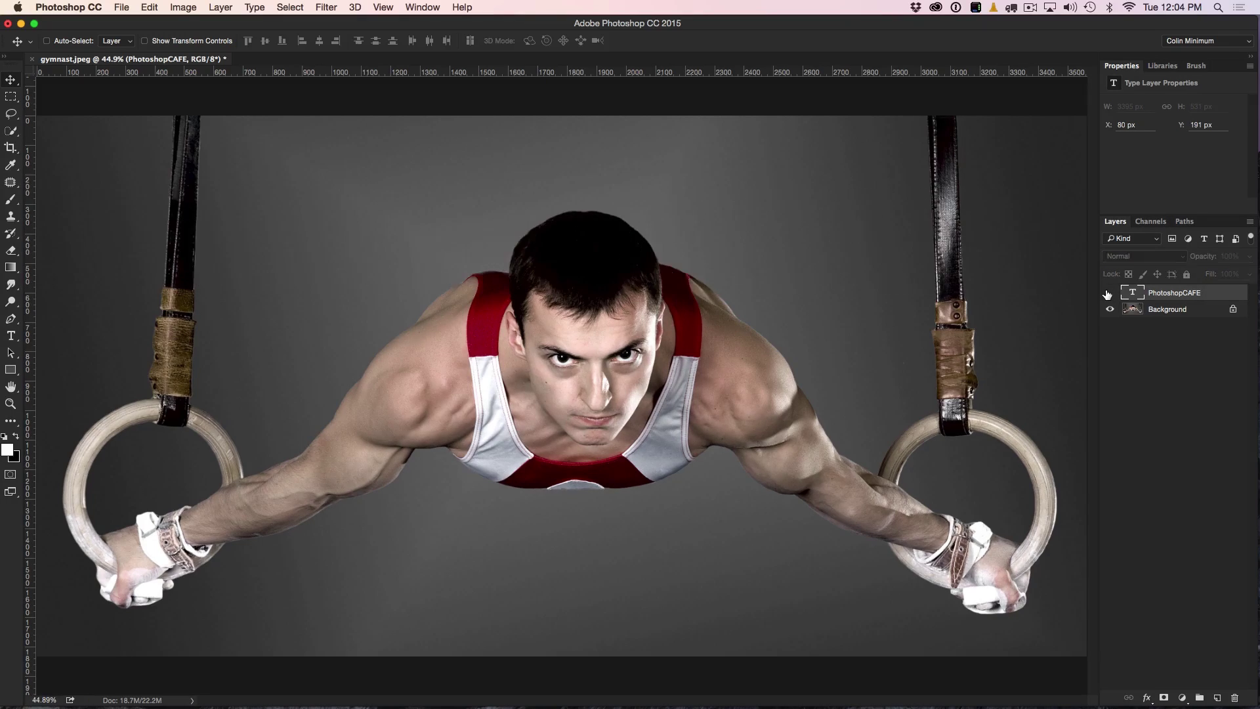
{"action": "left_click", "coordinate": [1175, 315]}
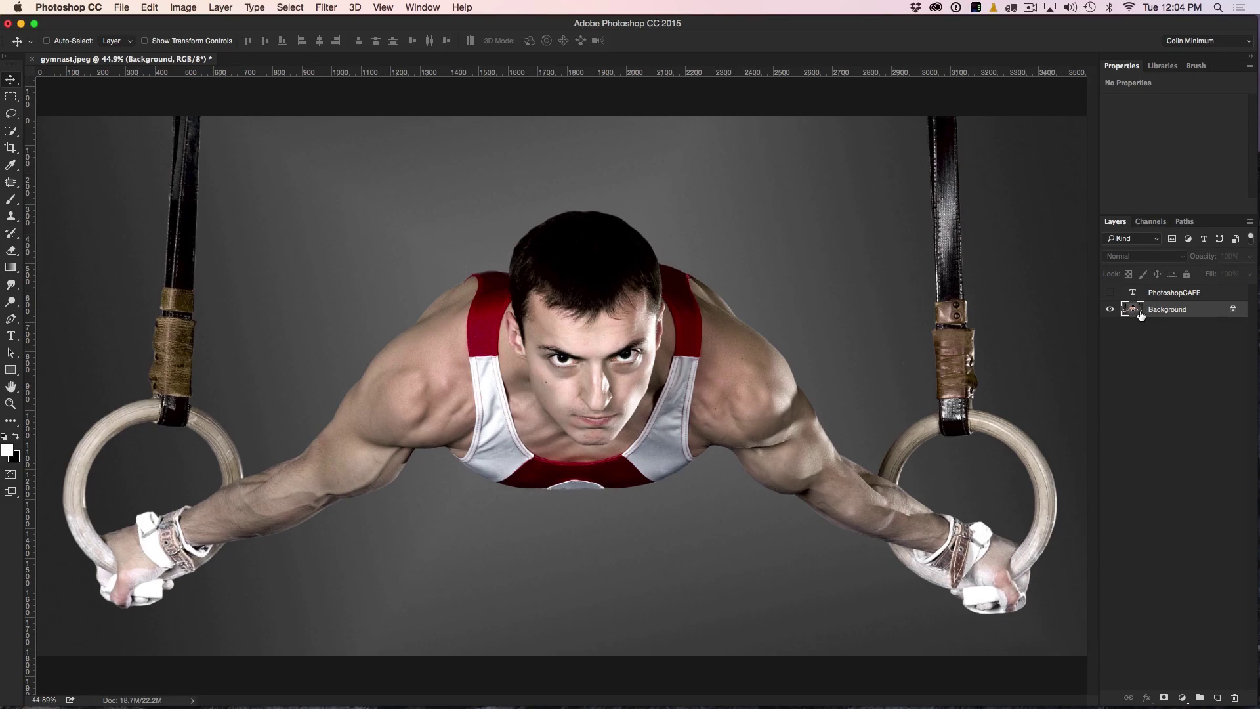
{"action": "left_click", "coordinate": [10, 131]}
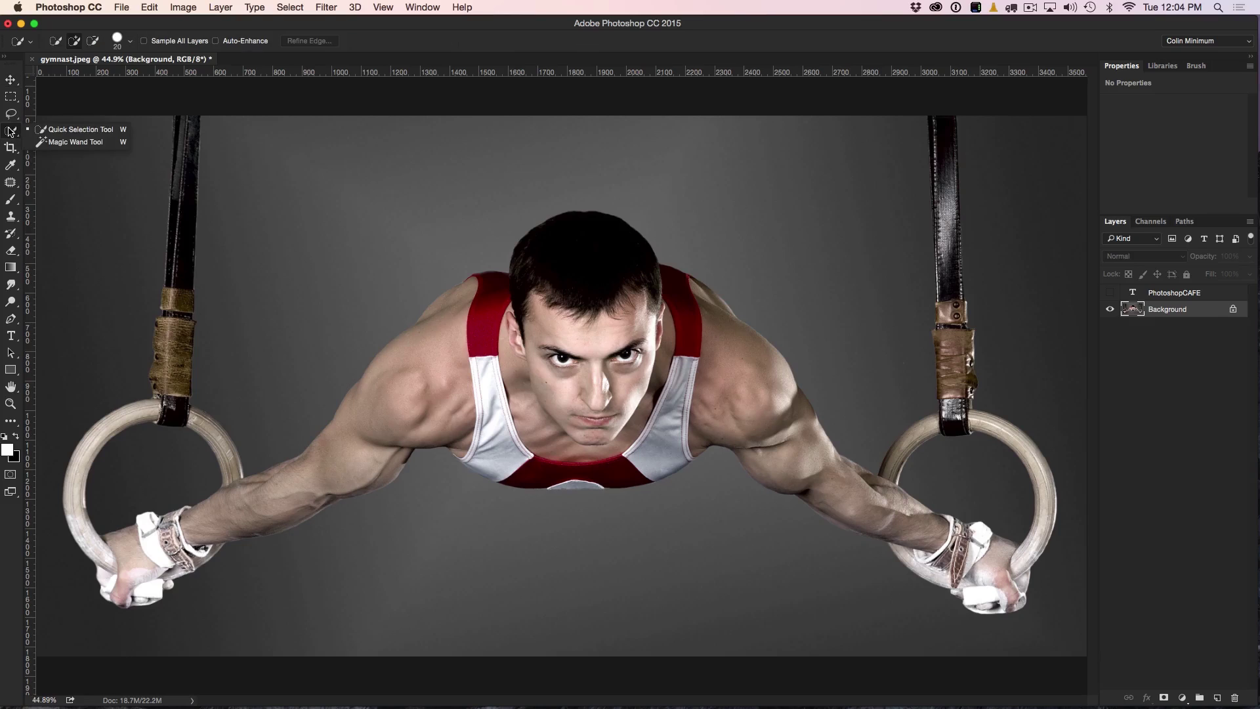
{"action": "left_click", "coordinate": [78, 131]}
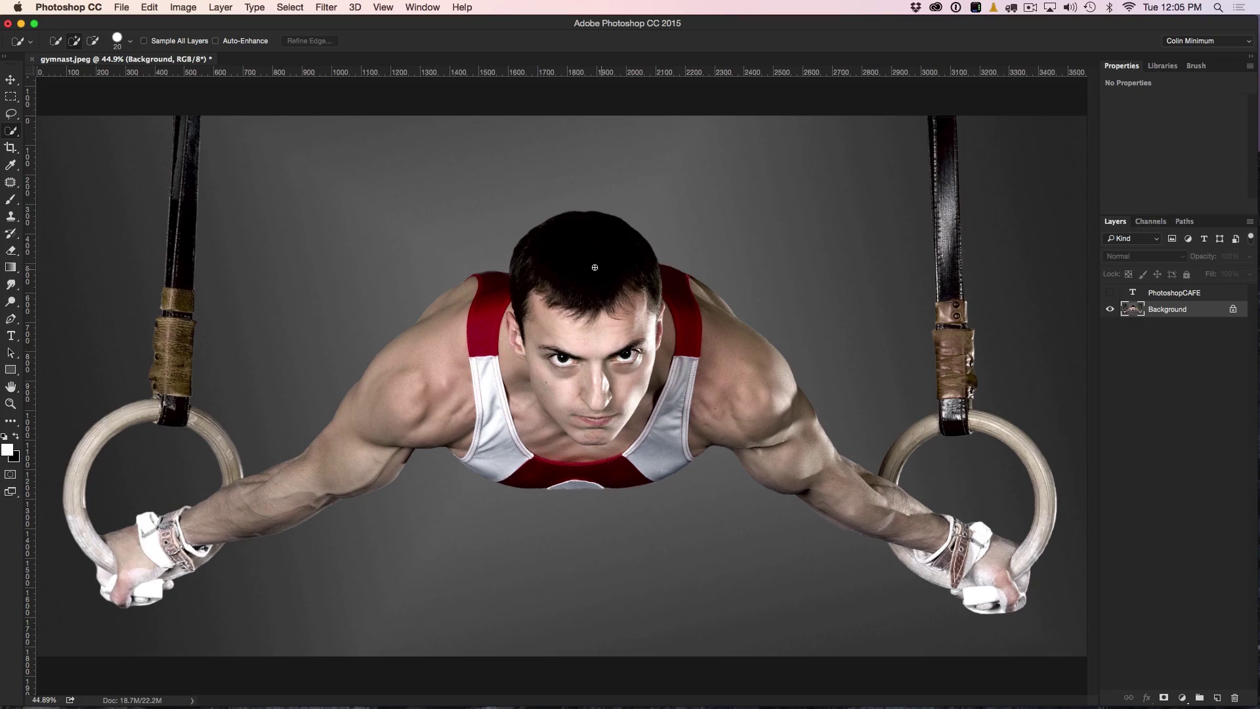
{"action": "mouse_move", "coordinate": [584, 295]}
{"action": "left_mouse_down"}
{"action": "mouse_move", "coordinate": [581, 256]}
{"action": "mouse_move", "coordinate": [511, 318]}
{"action": "mouse_move", "coordinate": [470, 336]}
{"action": "mouse_move", "coordinate": [463, 299]}
{"action": "left_mouse_up"}
{"action": "mouse_move", "coordinate": [611, 315]}
{"action": "left_mouse_down"}
{"action": "mouse_move", "coordinate": [690, 299]}
{"action": "mouse_move", "coordinate": [733, 343]}
{"action": "mouse_move", "coordinate": [702, 317]}
{"action": "left_mouse_up"}
{"action": "mouse_move", "coordinate": [425, 323]}
{"action": "left_mouse_down"}
{"action": "mouse_move", "coordinate": [435, 319]}
{"action": "mouse_move", "coordinate": [489, 394]}
{"action": "mouse_move", "coordinate": [583, 348]}
{"action": "left_mouse_up"}
Step: Refine the selection edge with radius 4.1, smooth 5, feather 0, brushing along the hair
{"action": "left_click", "coordinate": [318, 44]}
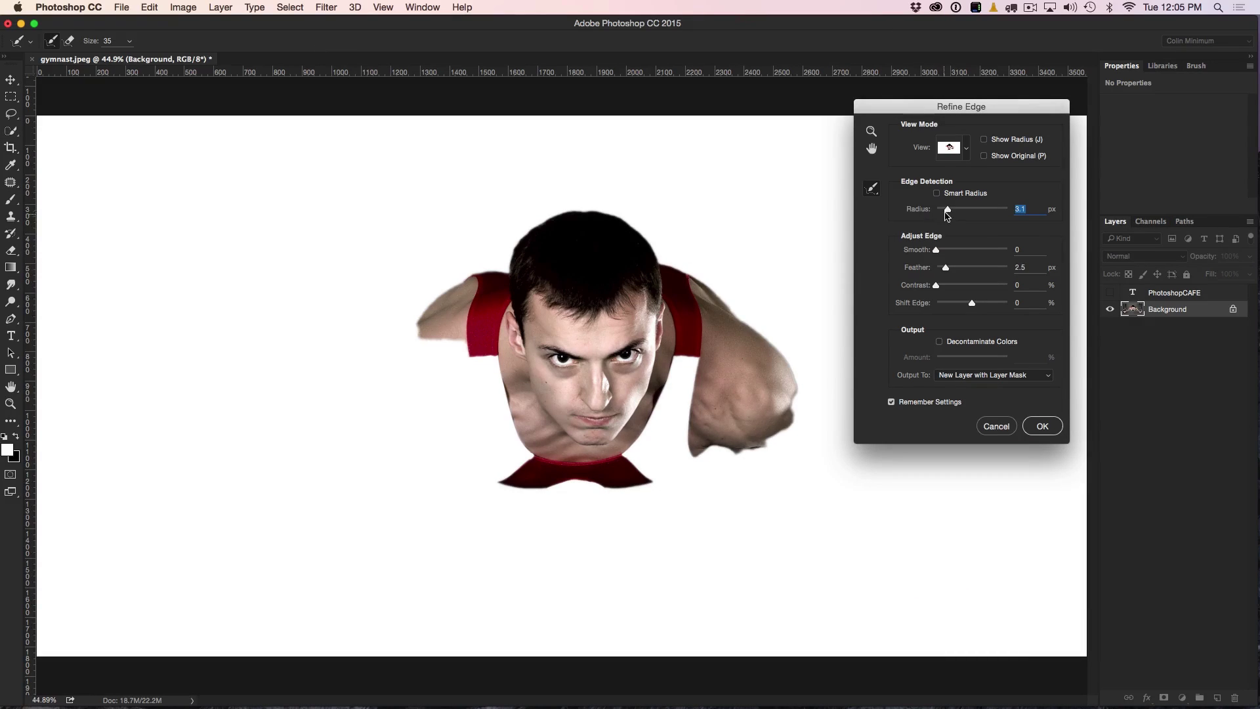
{"action": "left_click_drag", "start_coordinate": [947, 210], "coordinate": [944, 225]}
{"action": "left_click_drag", "start_coordinate": [947, 270], "coordinate": [913, 270]}
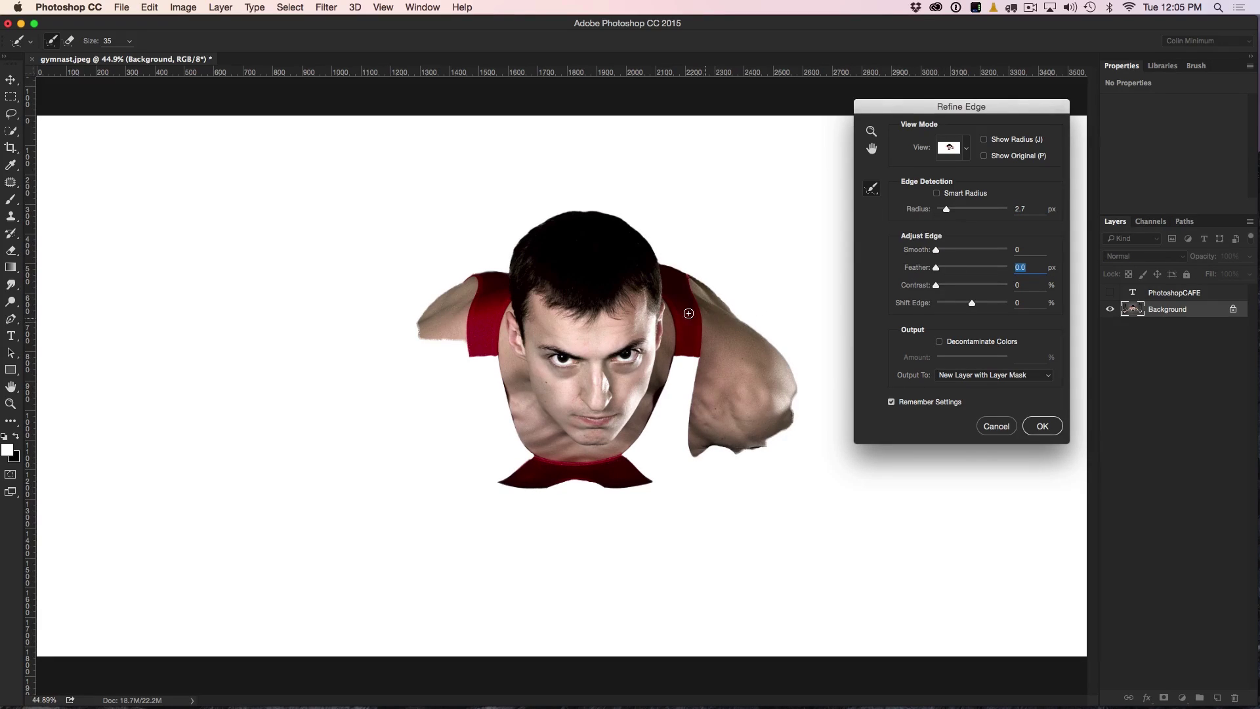
{"action": "left_click_drag", "start_coordinate": [937, 252], "coordinate": [942, 254]}
{"action": "left_click_drag", "start_coordinate": [512, 266], "coordinate": [535, 231]}
{"action": "mouse_move", "coordinate": [577, 222]}
{"action": "left_mouse_down"}
{"action": "mouse_move", "coordinate": [616, 215]}
{"action": "mouse_move", "coordinate": [640, 232]}
{"action": "mouse_move", "coordinate": [657, 281]}
{"action": "left_mouse_up"}
{"action": "left_click_drag", "start_coordinate": [949, 214], "coordinate": [953, 213]}
Step: Output the refined selection to a new layer with layer mask
{"action": "left_click", "coordinate": [968, 379]}
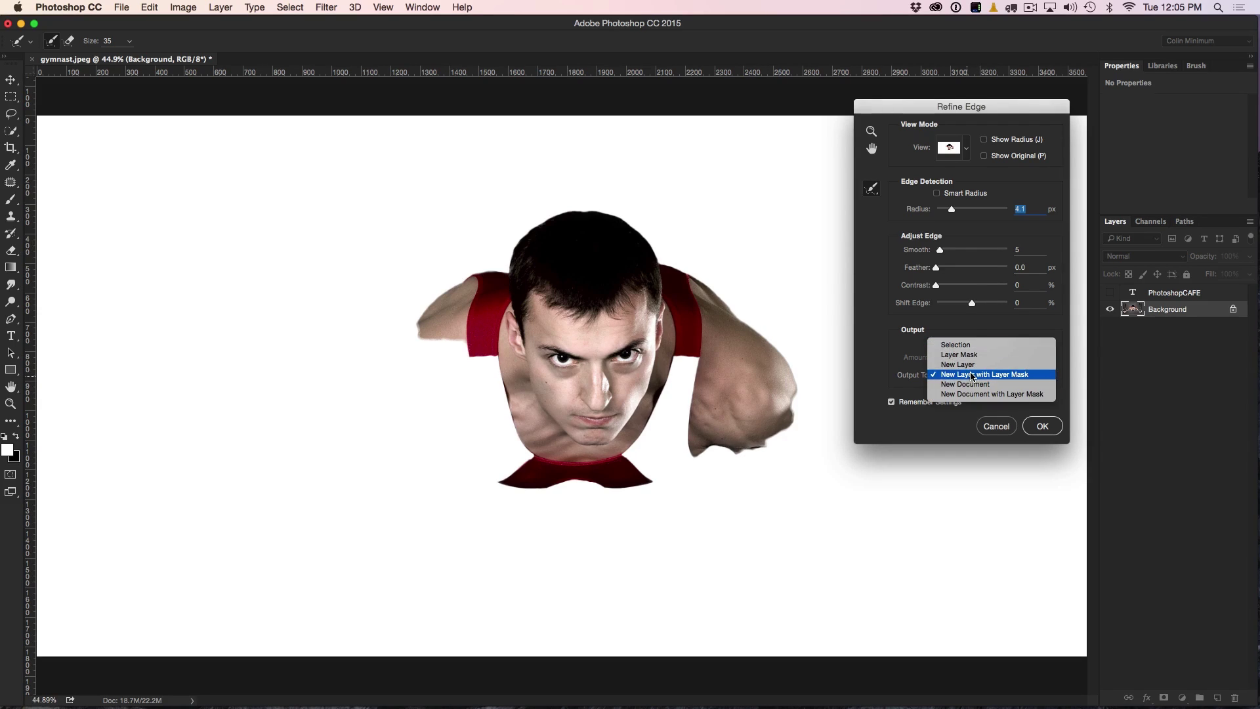
{"action": "left_click", "coordinate": [972, 374]}
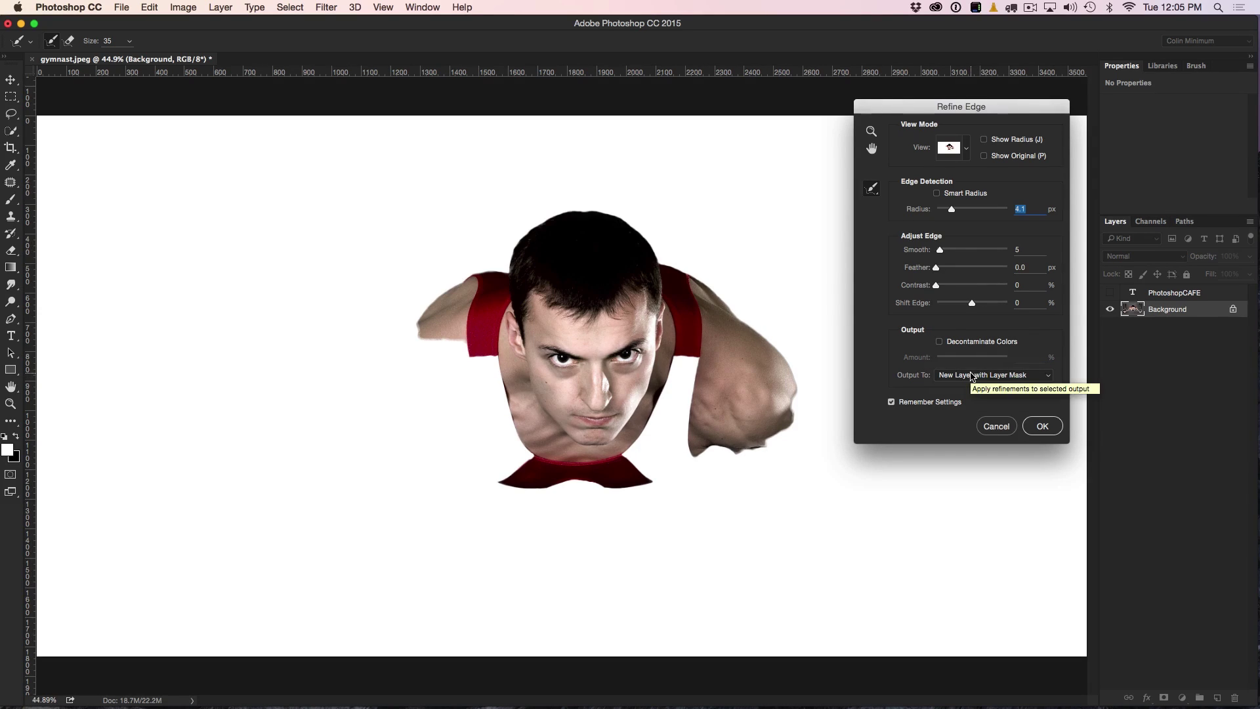
{"action": "left_click", "coordinate": [1042, 426]}
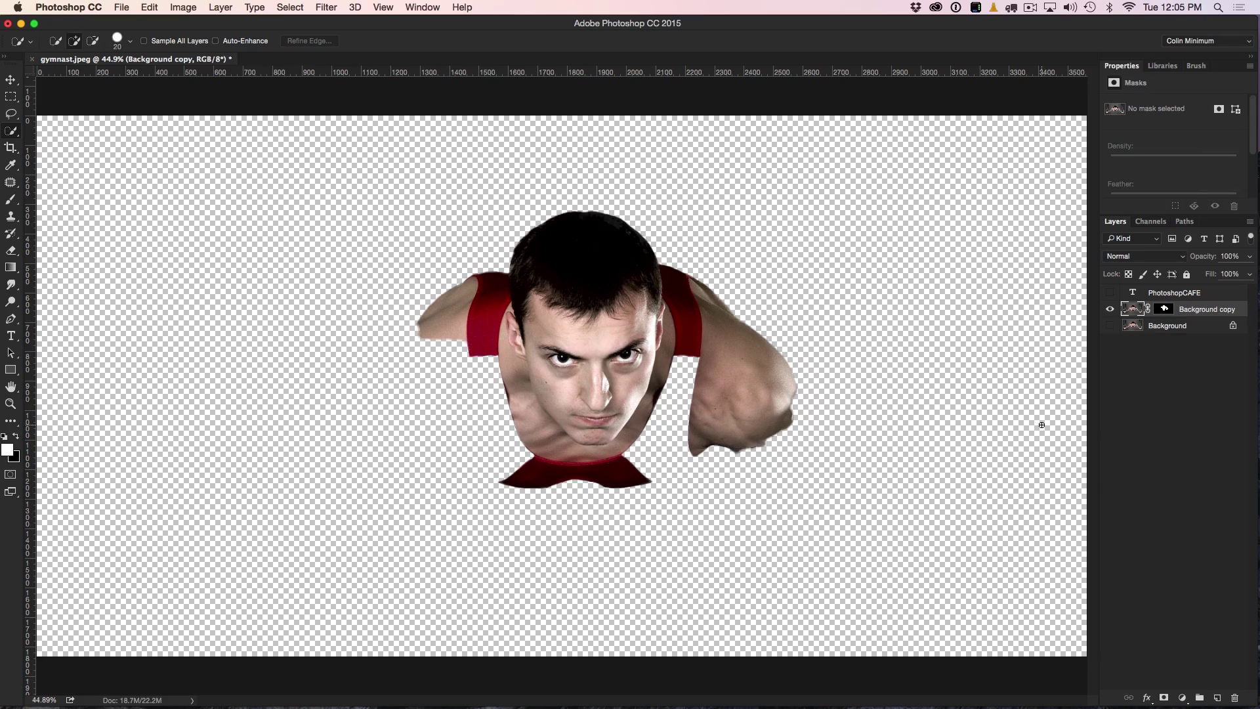
Step: Show Background and PhotoshopCAFE, and move the masked Background copy above the text layer
{"action": "left_click", "coordinate": [1110, 309]}
{"action": "left_click", "coordinate": [1110, 309]}
{"action": "left_click", "coordinate": [1110, 325]}
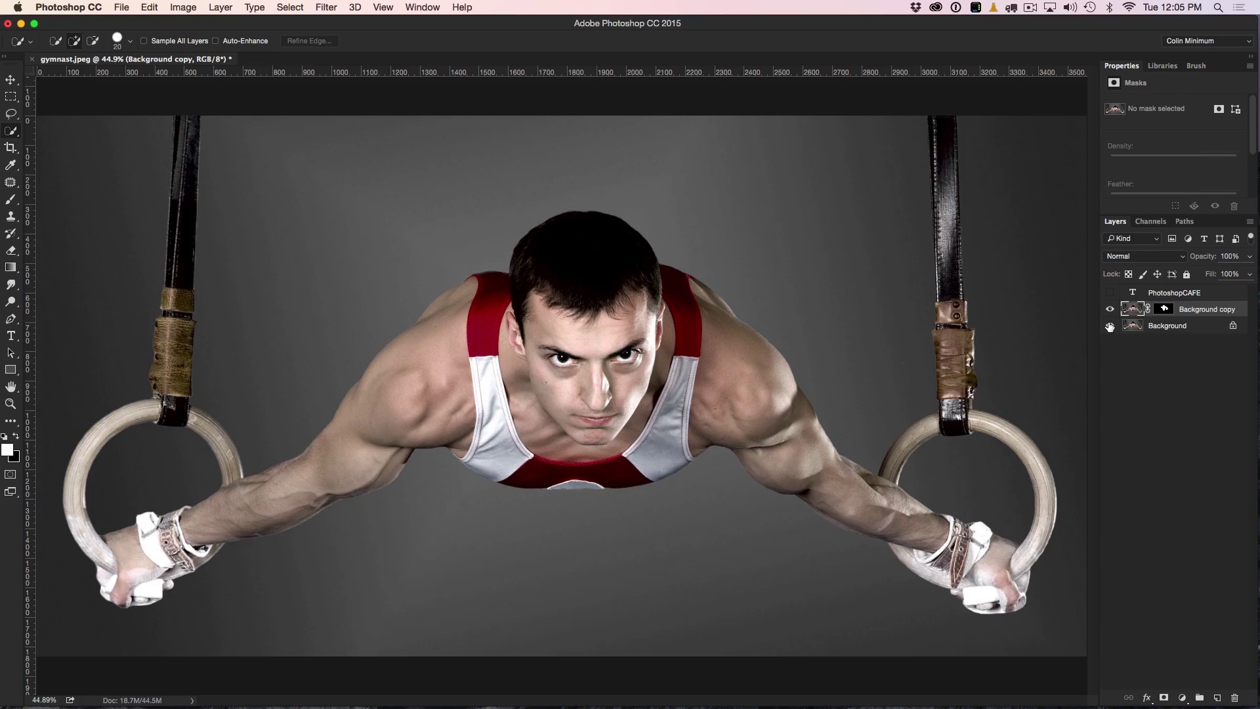
{"action": "left_click", "coordinate": [1110, 292]}
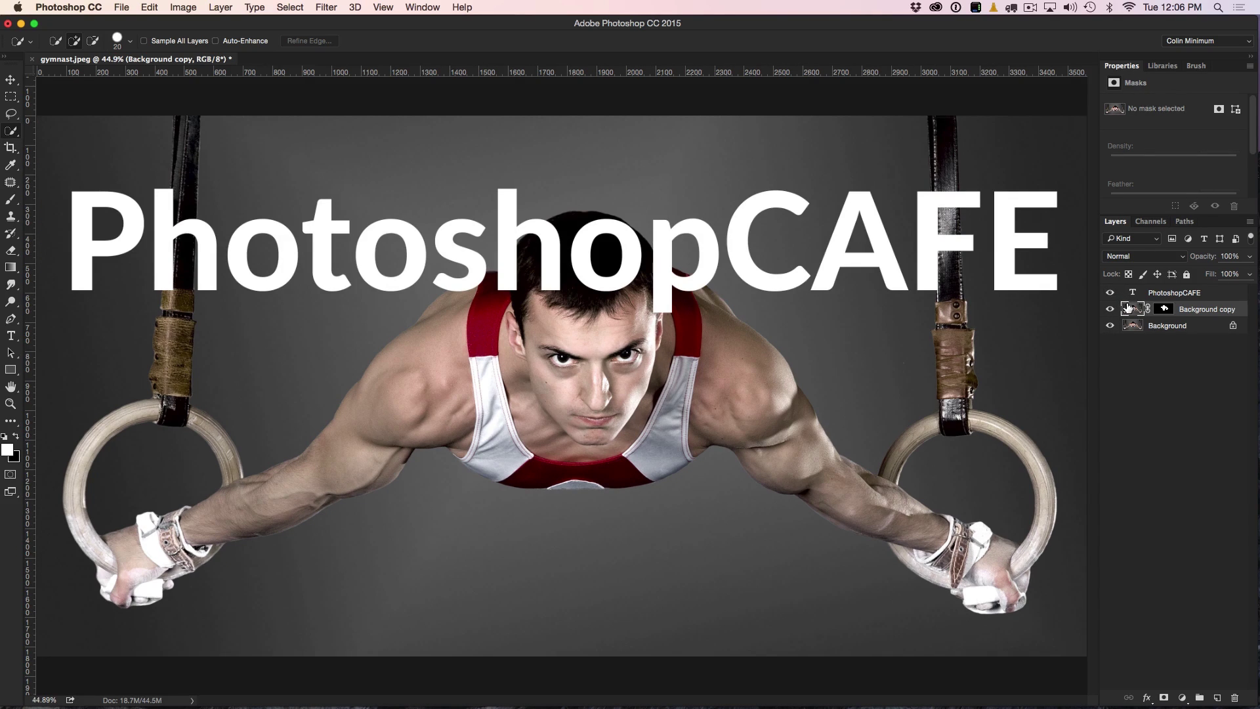
{"action": "left_click_drag", "start_coordinate": [1131, 309], "coordinate": [1130, 292]}
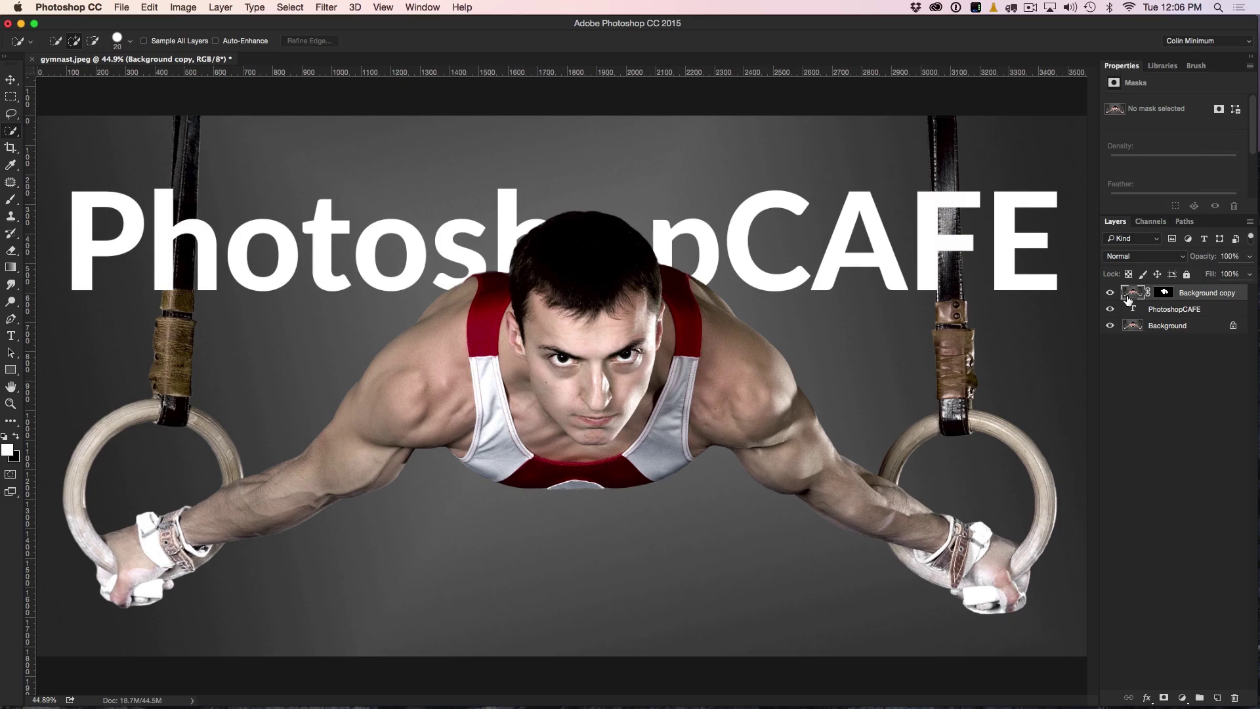
{"action": "left_click", "coordinate": [1109, 292]}
{"action": "left_click", "coordinate": [1110, 292]}
{"action": "left_click", "coordinate": [1147, 698]}
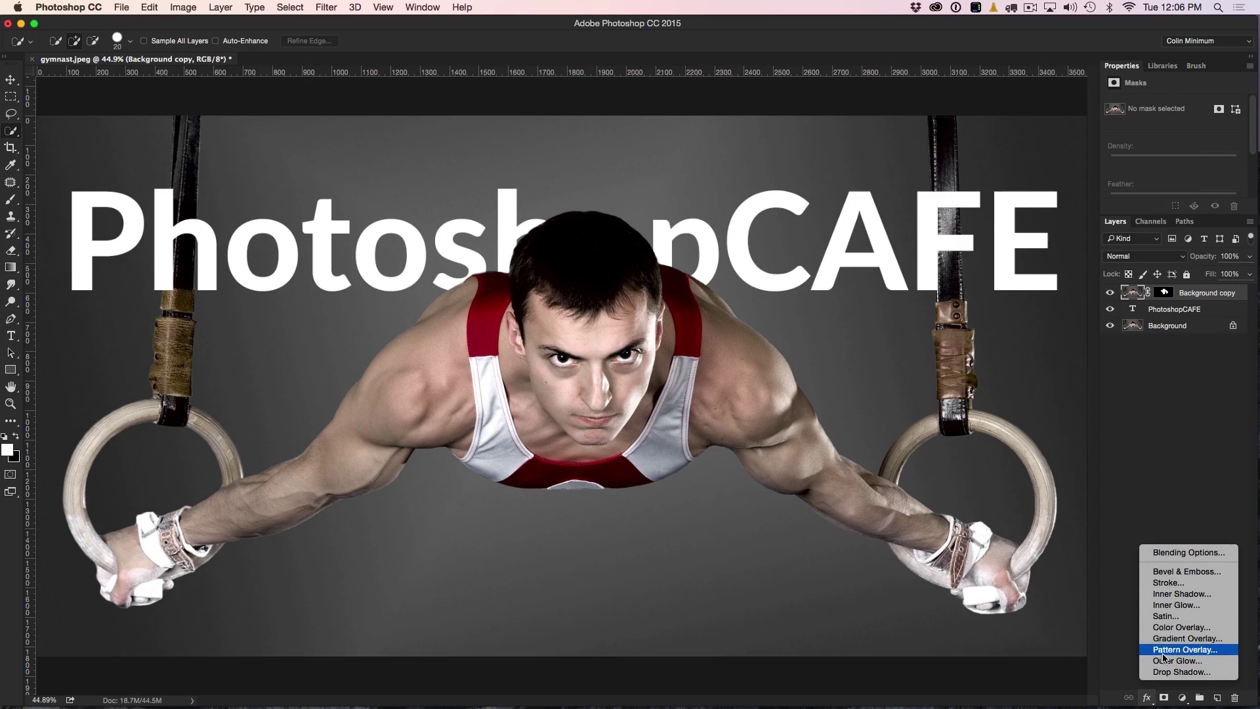
Step: Add an upward drop shadow to the cutout: 54% opacity, 39 px distance, 27 px size
{"action": "left_click", "coordinate": [1164, 672]}
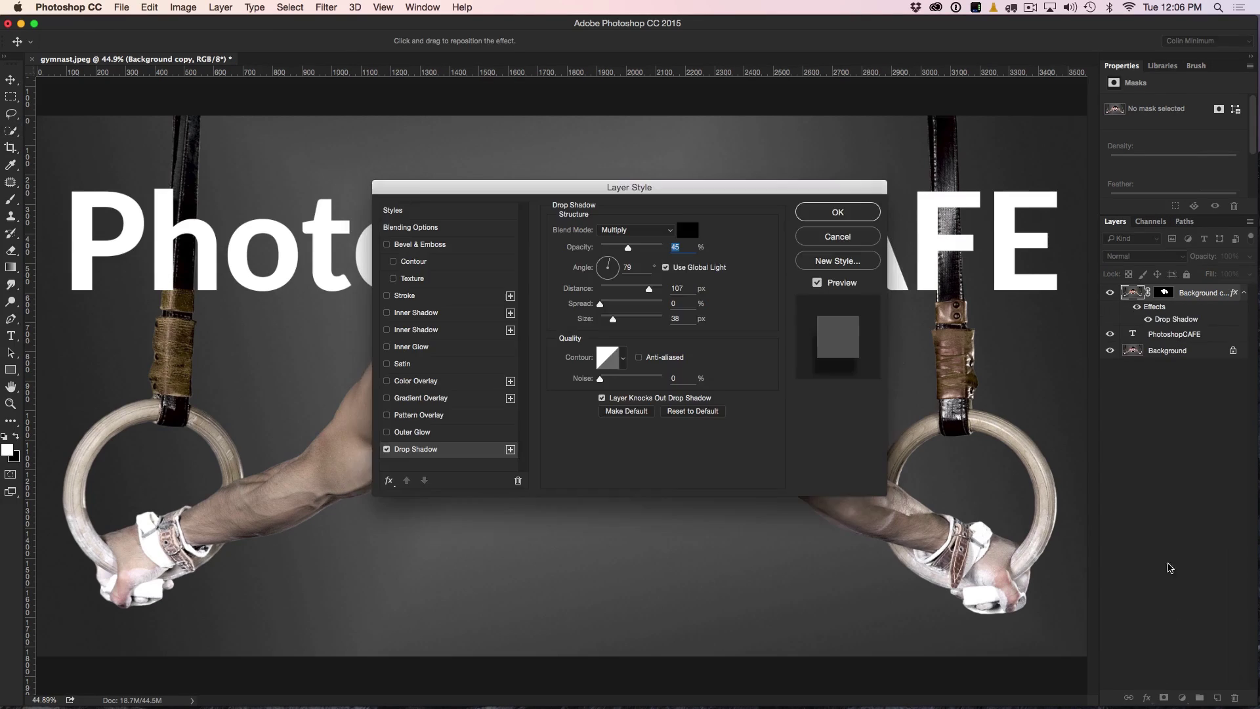
{"action": "left_click_drag", "start_coordinate": [763, 192], "coordinate": [458, 366]}
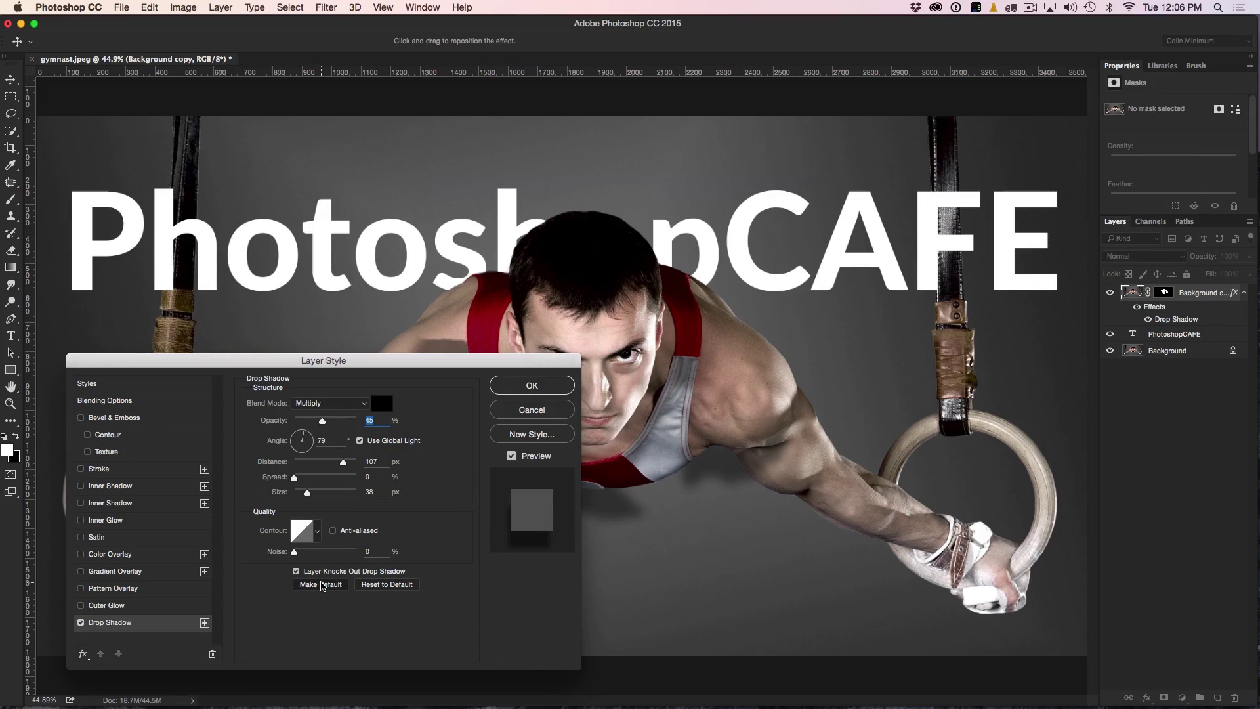
{"action": "left_click", "coordinate": [387, 584]}
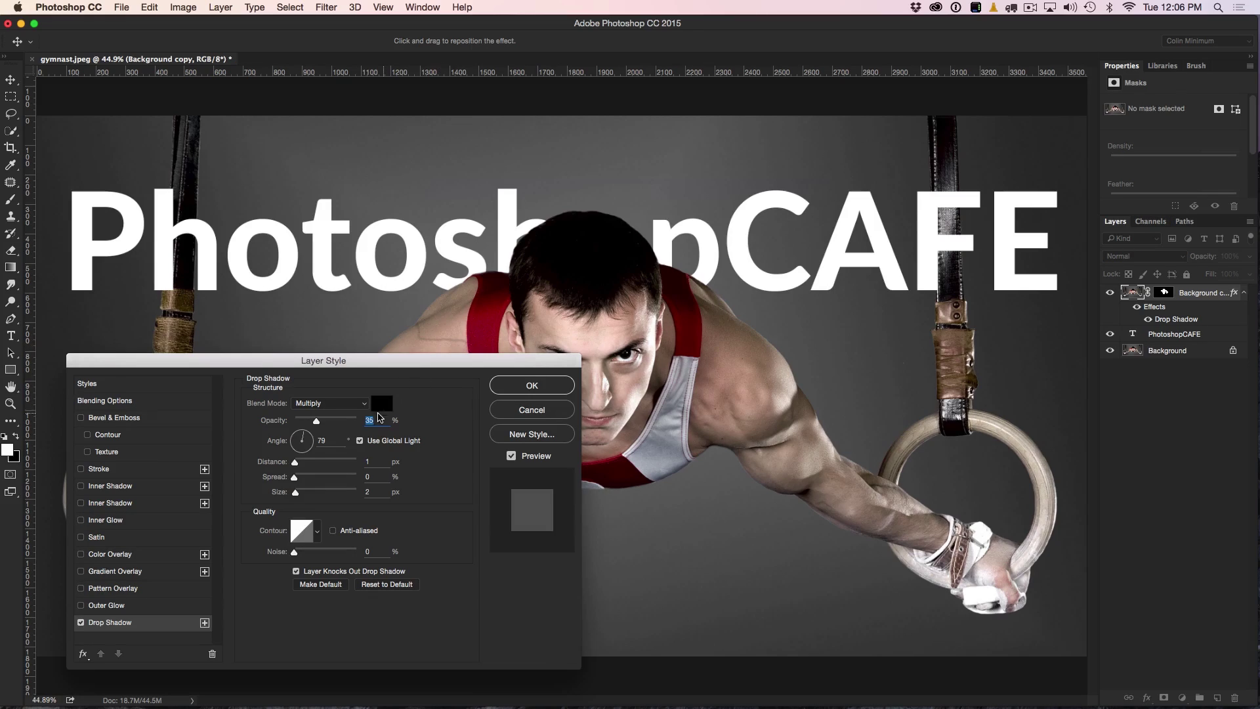
{"action": "left_click_drag", "start_coordinate": [303, 433], "coordinate": [319, 455]}
{"action": "mouse_move", "coordinate": [536, 293]}
{"action": "left_mouse_down"}
{"action": "mouse_move", "coordinate": [516, 289]}
{"action": "mouse_move", "coordinate": [527, 296]}
{"action": "mouse_move", "coordinate": [526, 283]}
{"action": "left_mouse_up"}
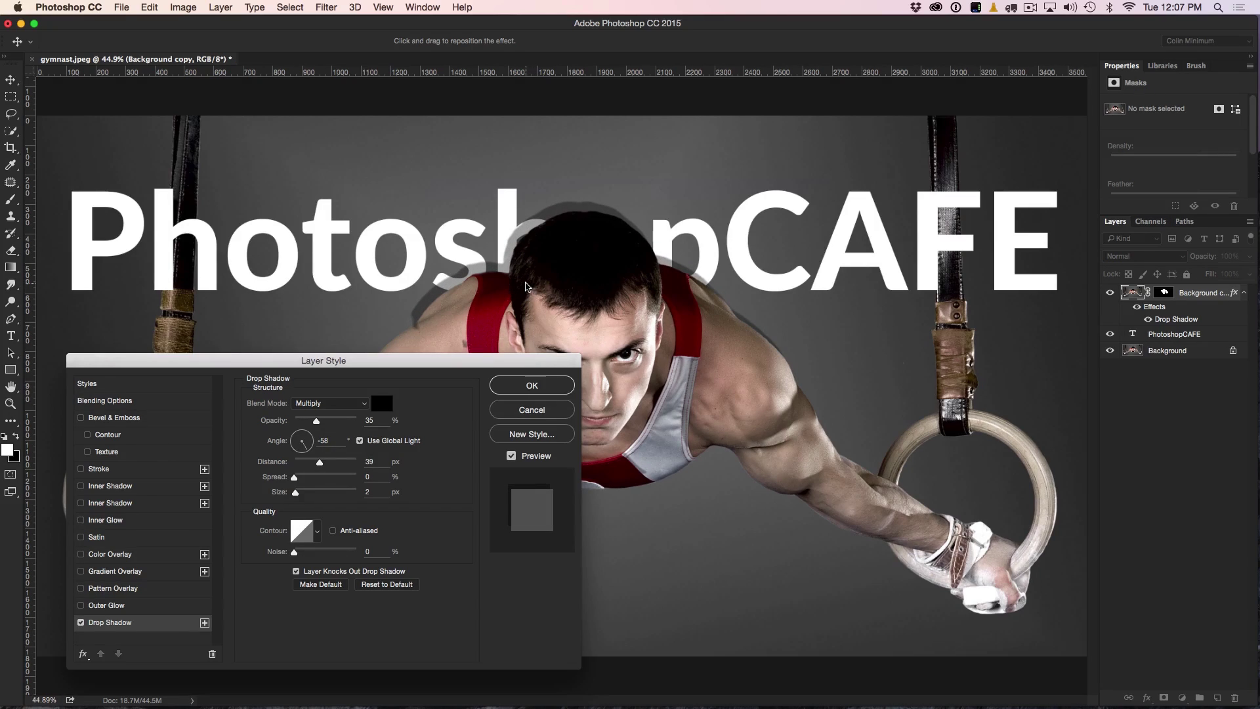
{"action": "left_click_drag", "start_coordinate": [318, 423], "coordinate": [321, 423]}
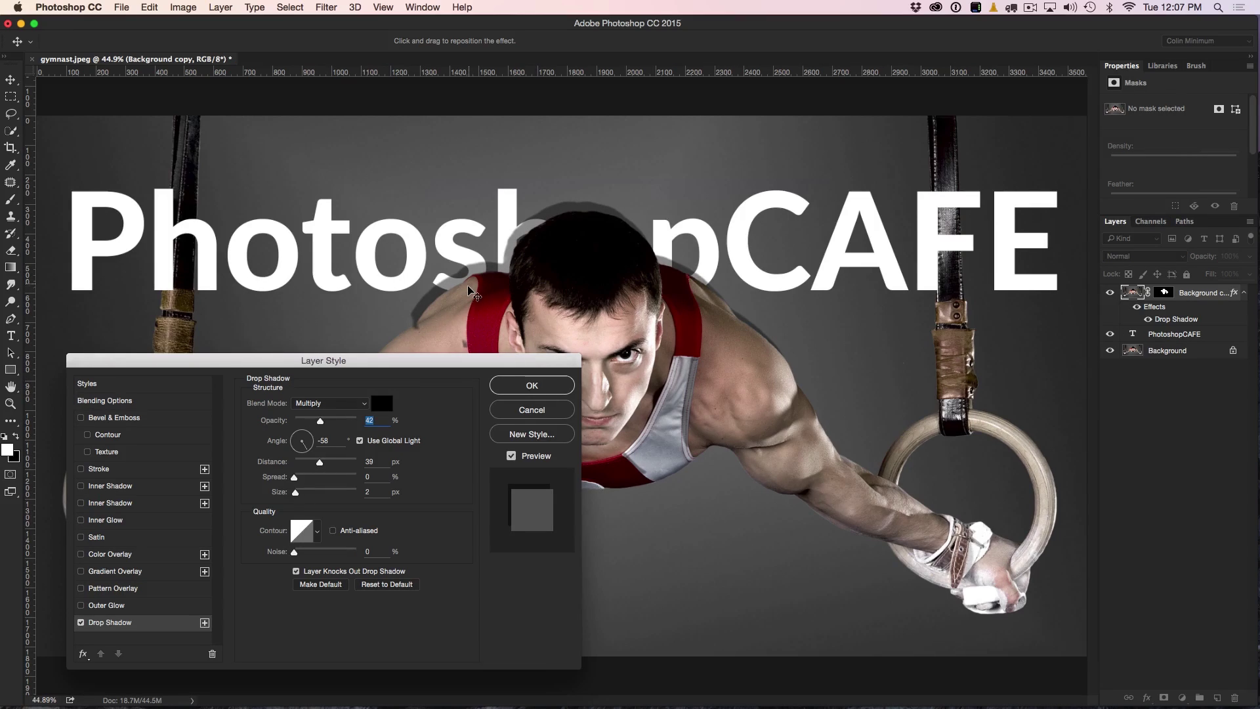
{"action": "left_click_drag", "start_coordinate": [290, 494], "coordinate": [305, 492]}
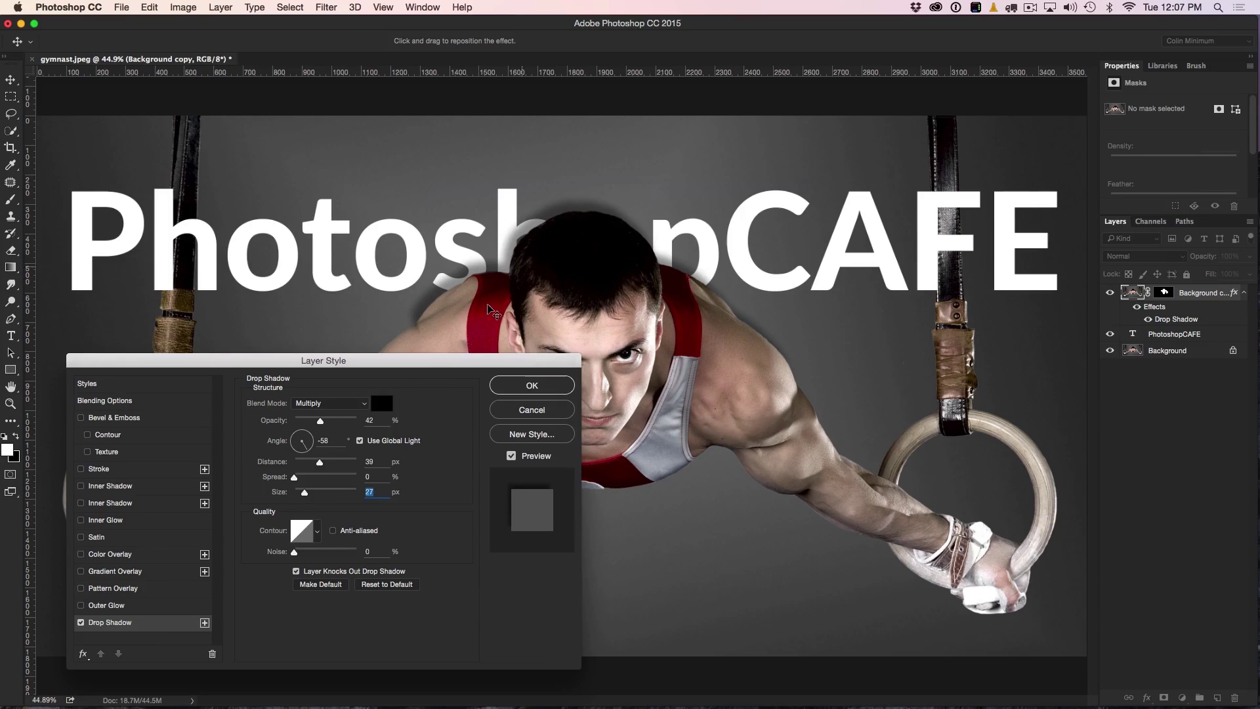
{"action": "left_click_drag", "start_coordinate": [320, 421], "coordinate": [329, 421]}
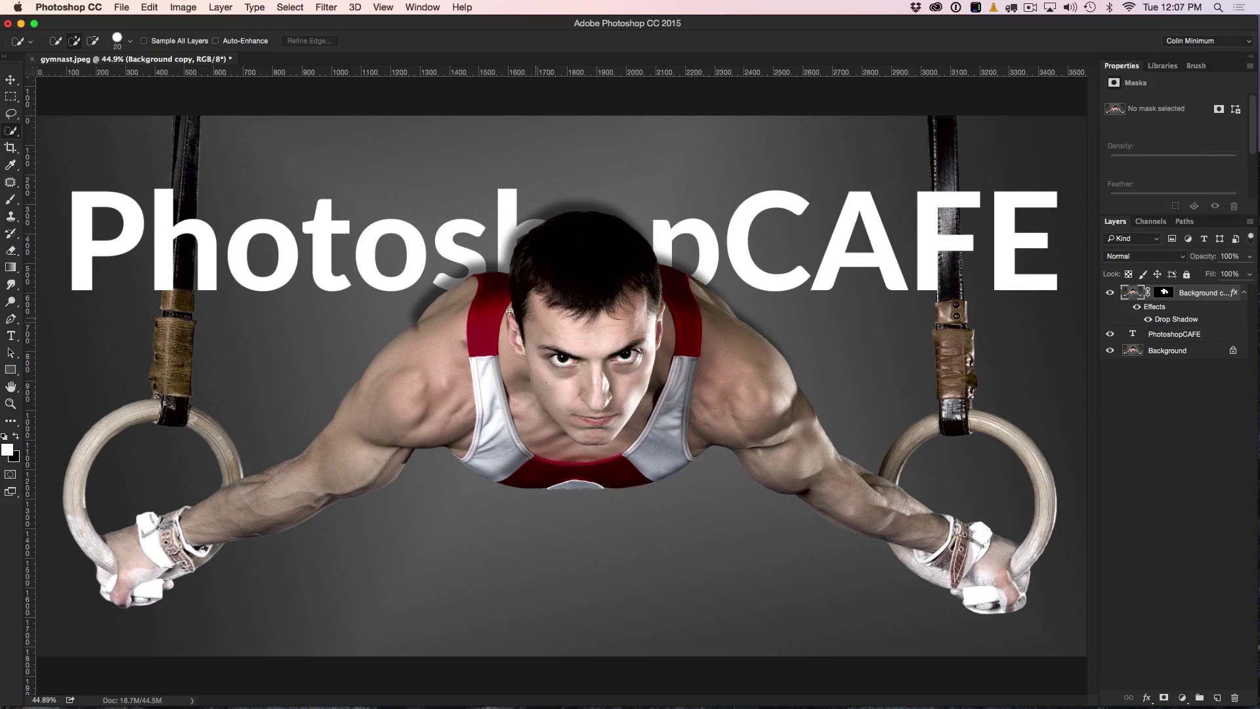
Step: Convert the cutout's drop shadow effect into its own layer
{"action": "right_click", "coordinate": [1153, 310]}
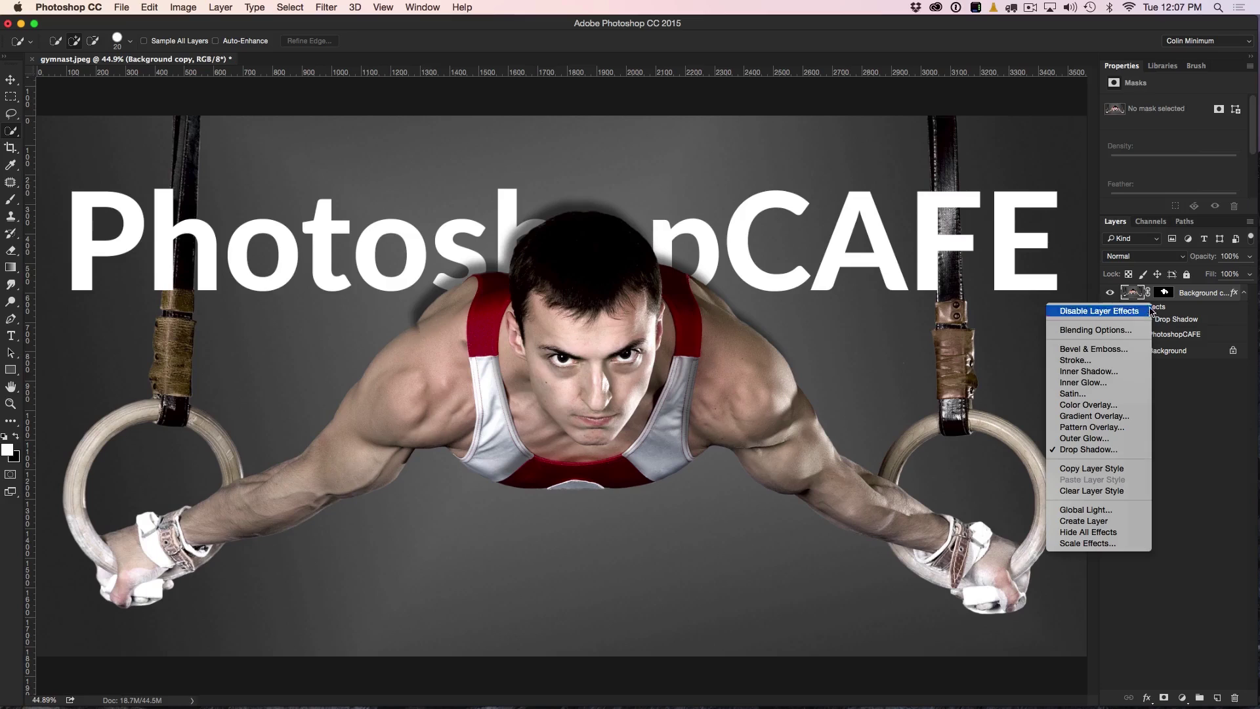
{"action": "left_click", "coordinate": [1112, 522]}
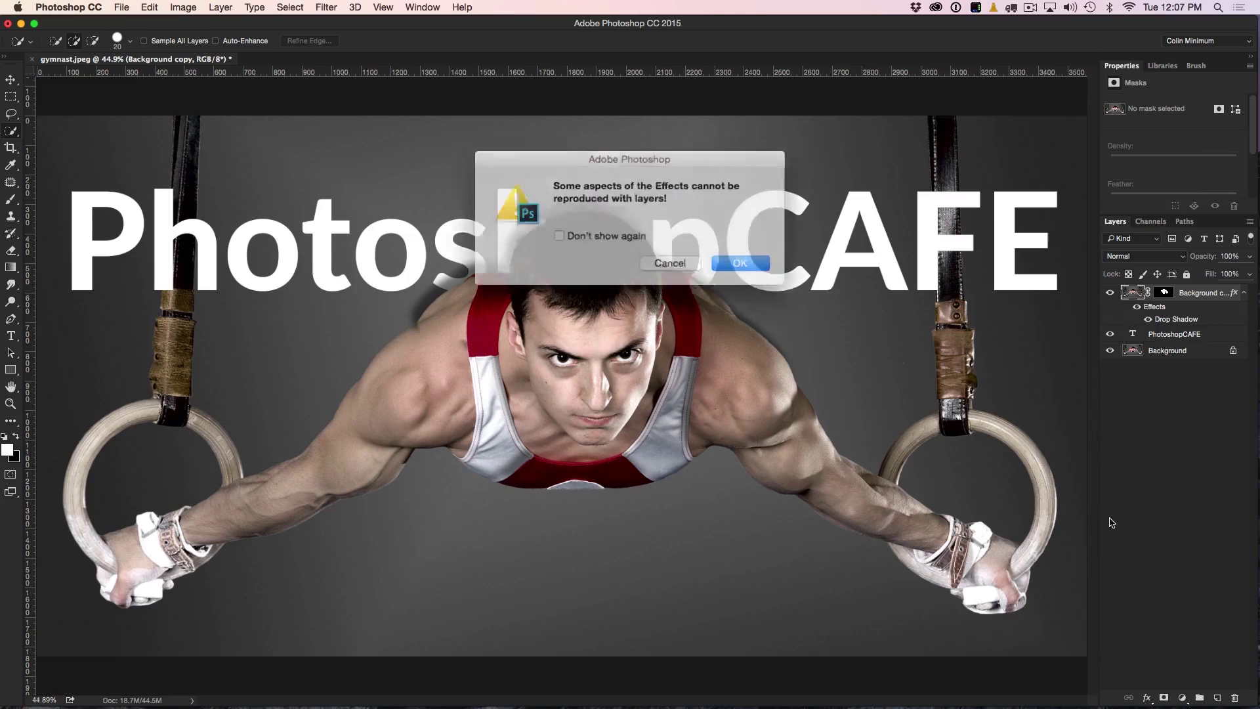
{"action": "left_click", "coordinate": [749, 261]}
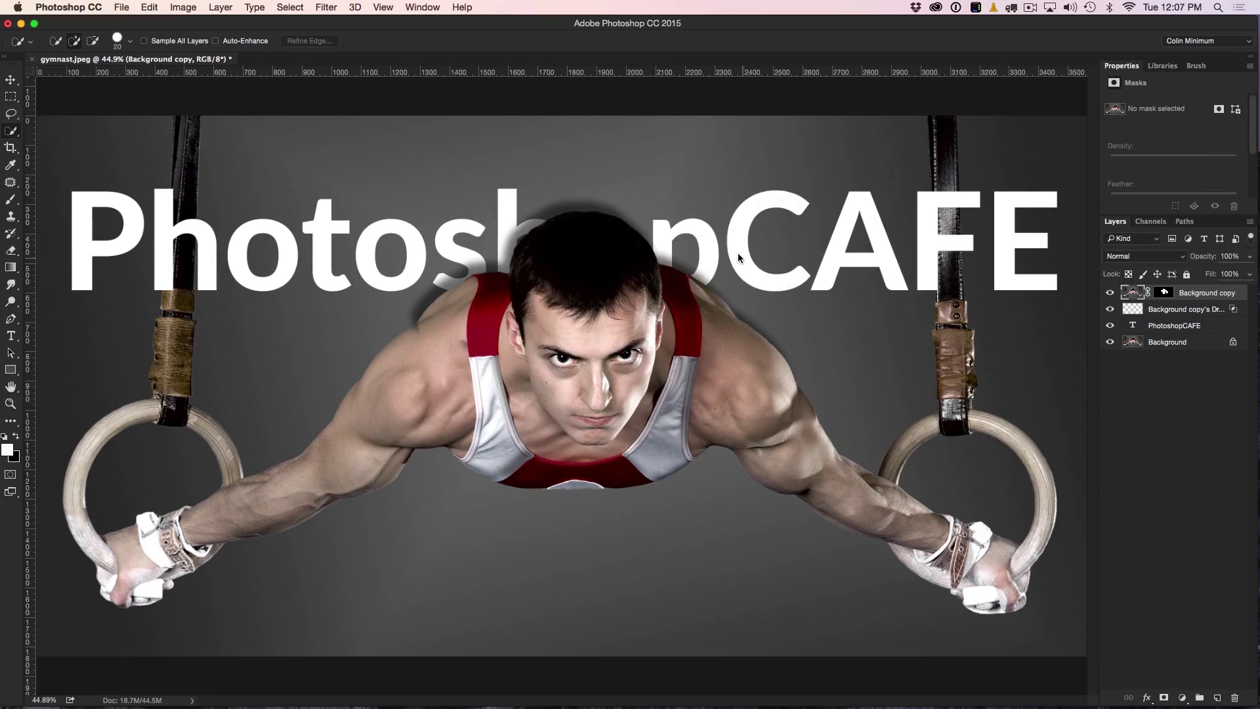
{"action": "left_click", "coordinate": [1110, 293]}
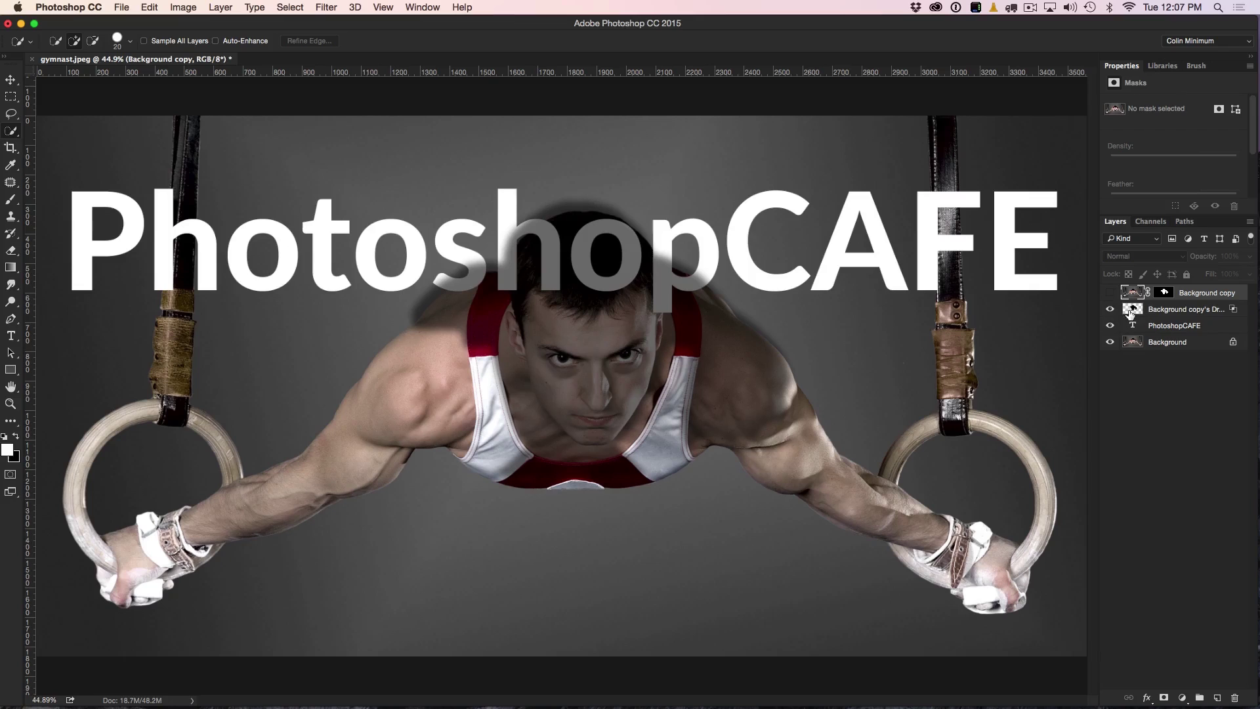
{"action": "left_click", "coordinate": [1110, 293]}
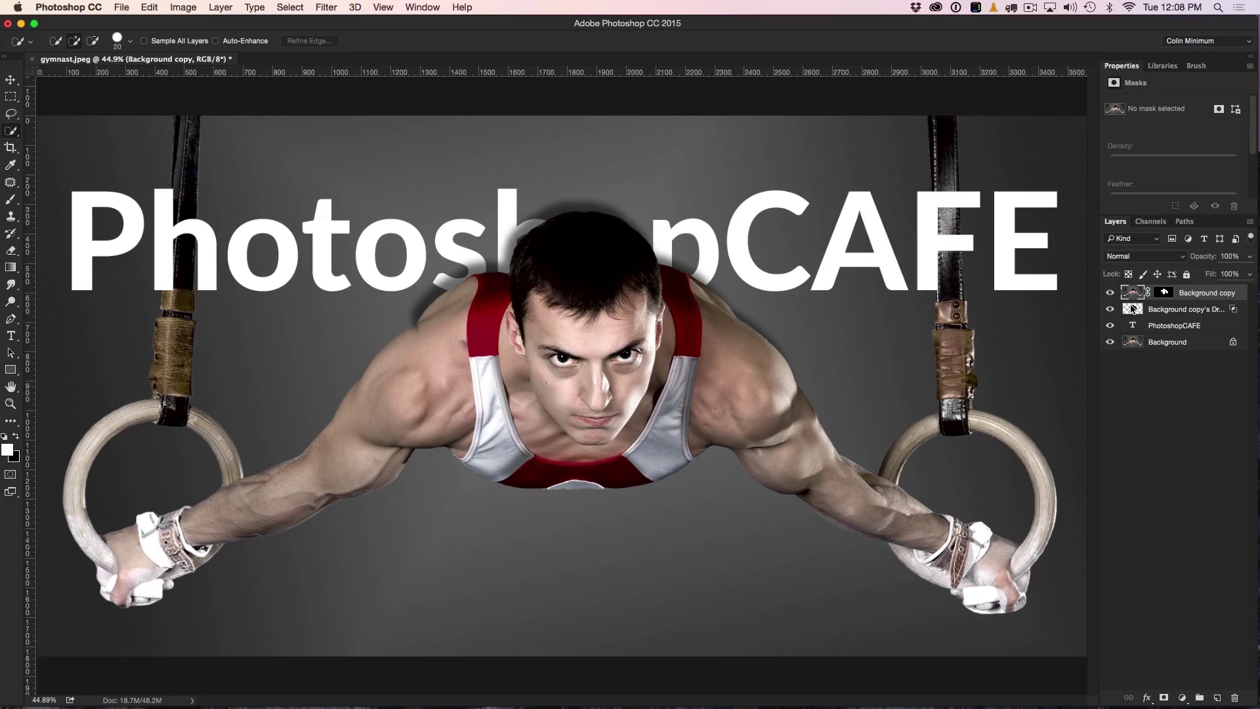
Step: Clip the drop shadow layer to the PhotoshopCAFE text and shift it up-right over 'pCAFE'
{"action": "left_click", "coordinate": [1126, 309]}
{"action": "key", "text": "v"}
{"action": "mouse_move", "coordinate": [869, 310]}
{"action": "left_mouse_down"}
{"action": "mouse_move", "coordinate": [847, 282]}
{"action": "mouse_move", "coordinate": [869, 293]}
{"action": "mouse_move", "coordinate": [864, 309]}
{"action": "mouse_move", "coordinate": [871, 301]}
{"action": "left_mouse_up"}
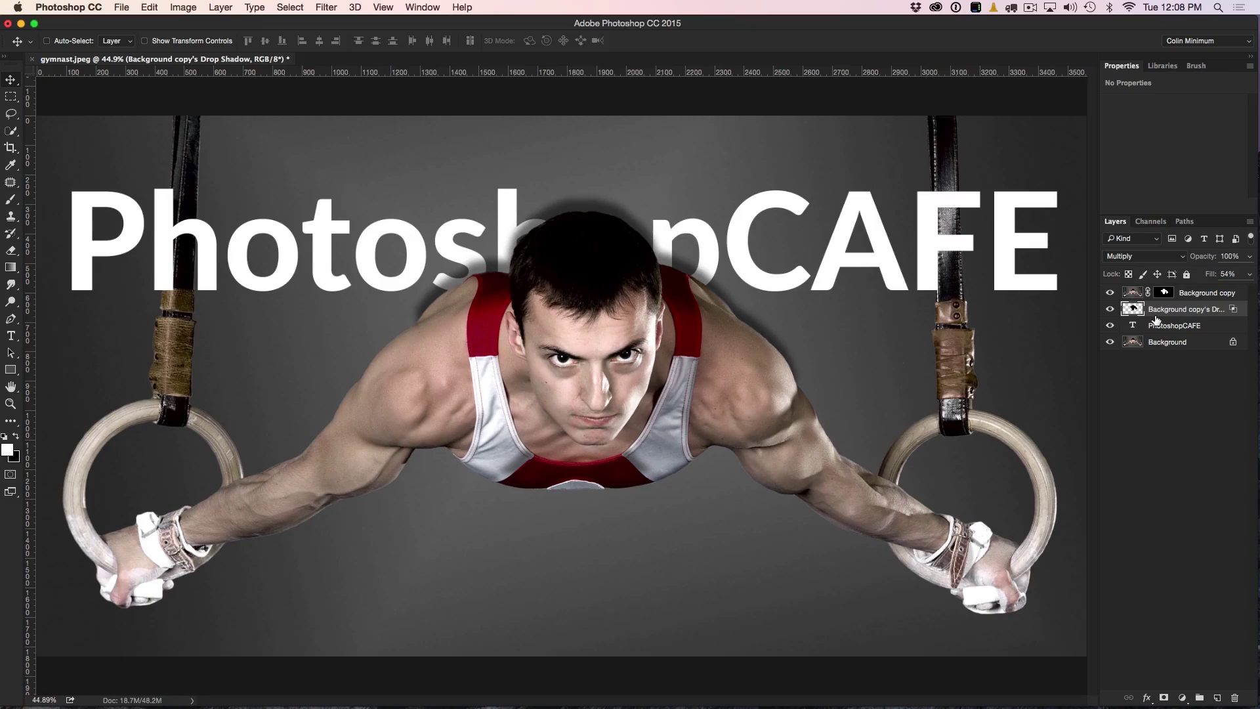
{"action": "left_click_drag", "start_coordinate": [1157, 320], "coordinate": [1156, 312]}
{"action": "left_click", "coordinate": [1156, 311], "text": "alt"}
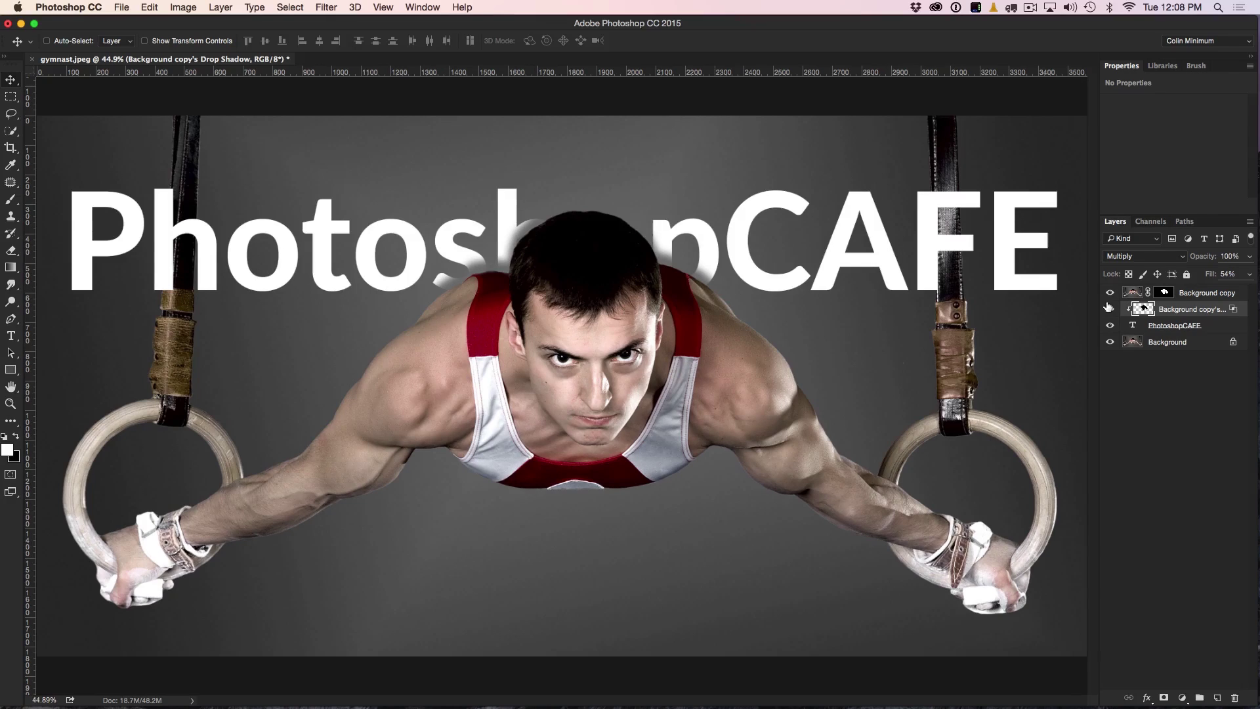
{"action": "mouse_move", "coordinate": [699, 251]}
{"action": "left_mouse_down"}
{"action": "mouse_move", "coordinate": [656, 218]}
{"action": "mouse_move", "coordinate": [746, 192]}
{"action": "mouse_move", "coordinate": [459, 206]}
{"action": "mouse_move", "coordinate": [512, 272]}
{"action": "mouse_move", "coordinate": [718, 230]}
{"action": "mouse_move", "coordinate": [685, 248]}
{"action": "mouse_move", "coordinate": [509, 183]}
{"action": "mouse_move", "coordinate": [699, 244]}
{"action": "mouse_move", "coordinate": [709, 272]}
{"action": "mouse_move", "coordinate": [698, 227]}
{"action": "mouse_move", "coordinate": [702, 251]}
{"action": "left_mouse_up"}
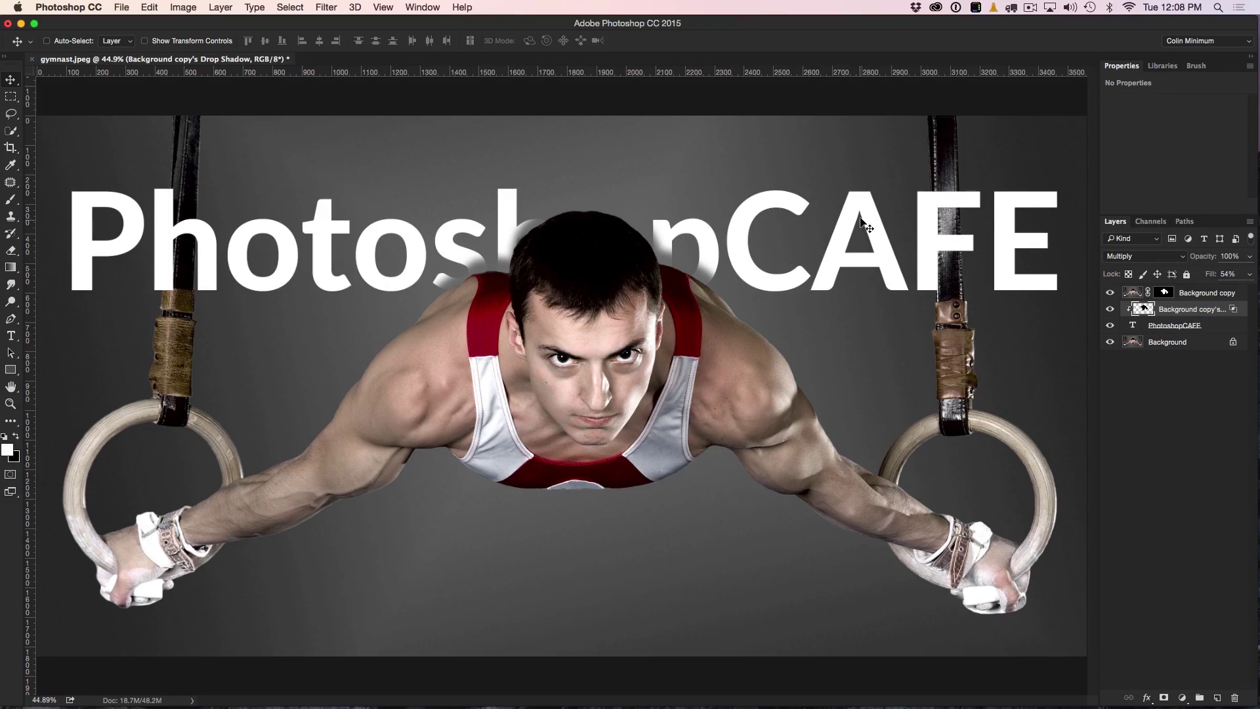
Step: Give the PhotoshopCAFE text an upward drop shadow: about 36% opacity, 126 px distance, 49 px size
{"action": "left_click", "coordinate": [1176, 326]}
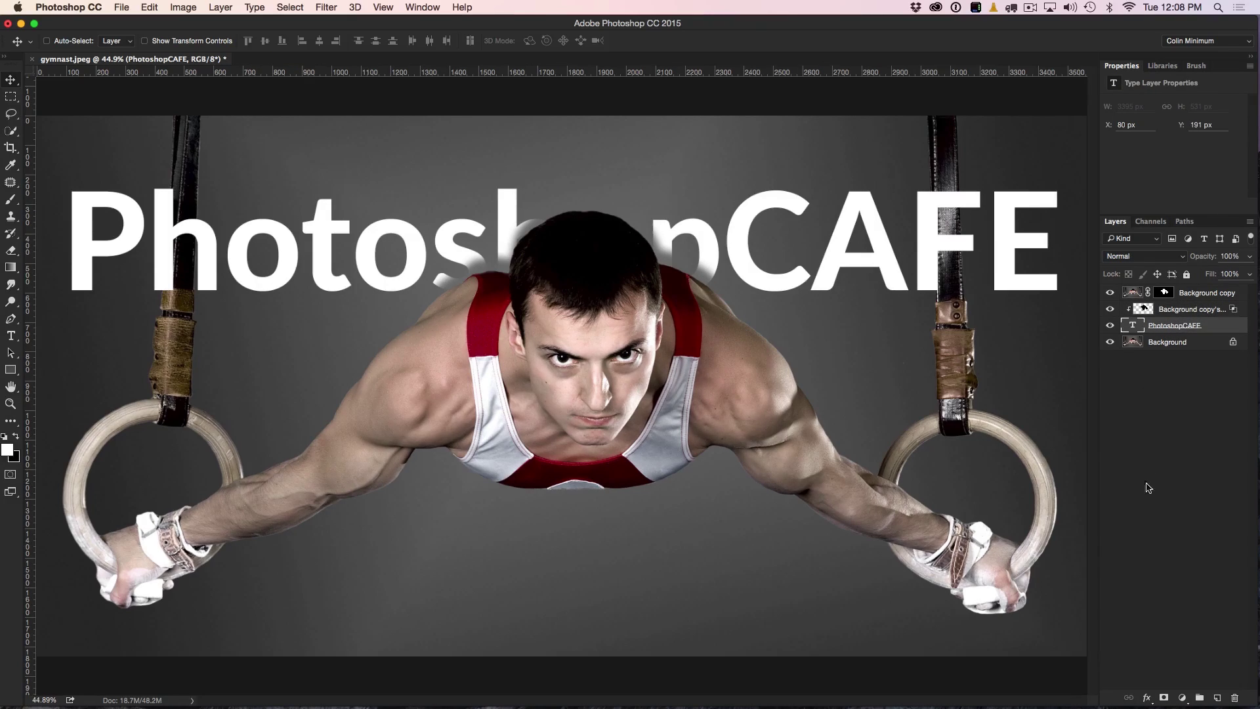
{"action": "left_click", "coordinate": [1147, 698]}
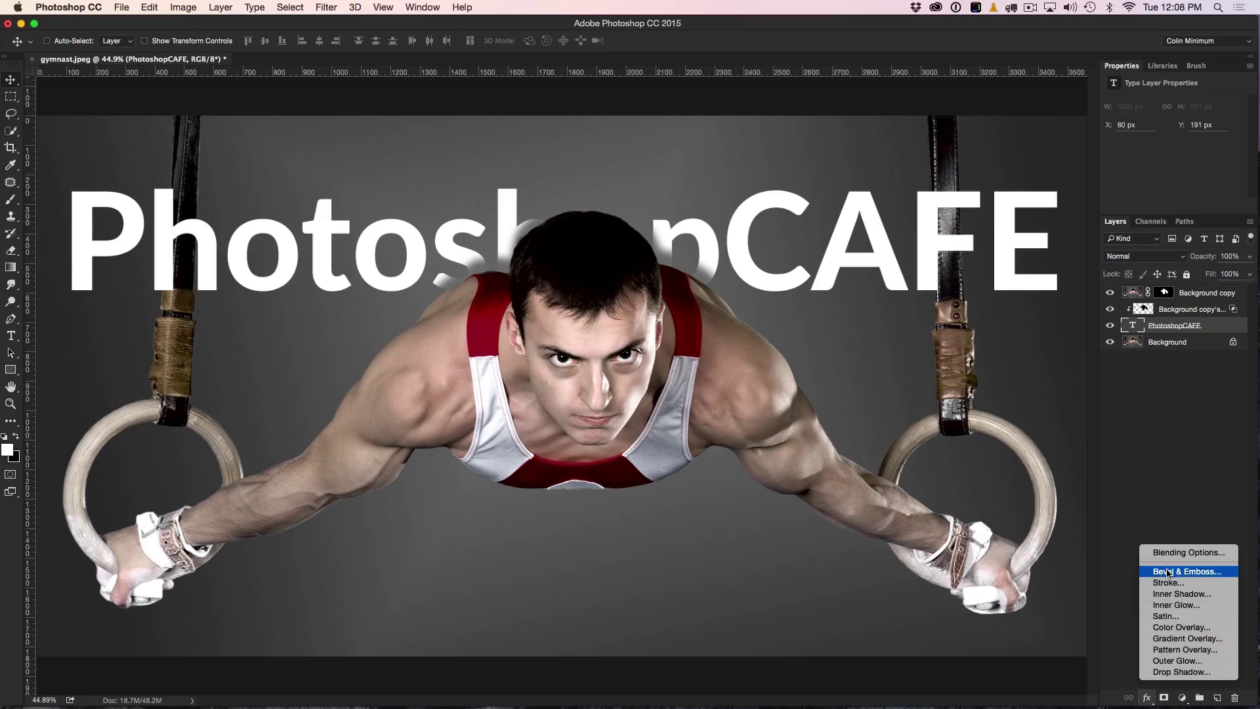
{"action": "left_click", "coordinate": [1182, 672]}
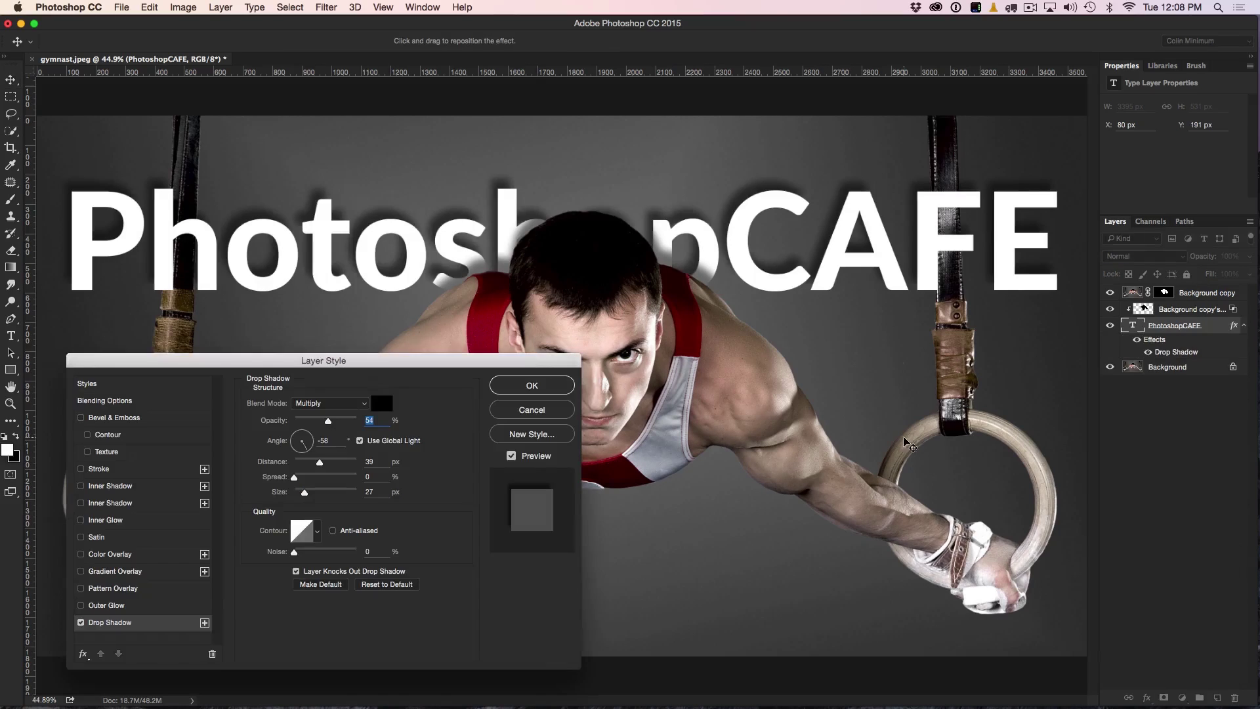
{"action": "left_click_drag", "start_coordinate": [540, 360], "coordinate": [808, 340]}
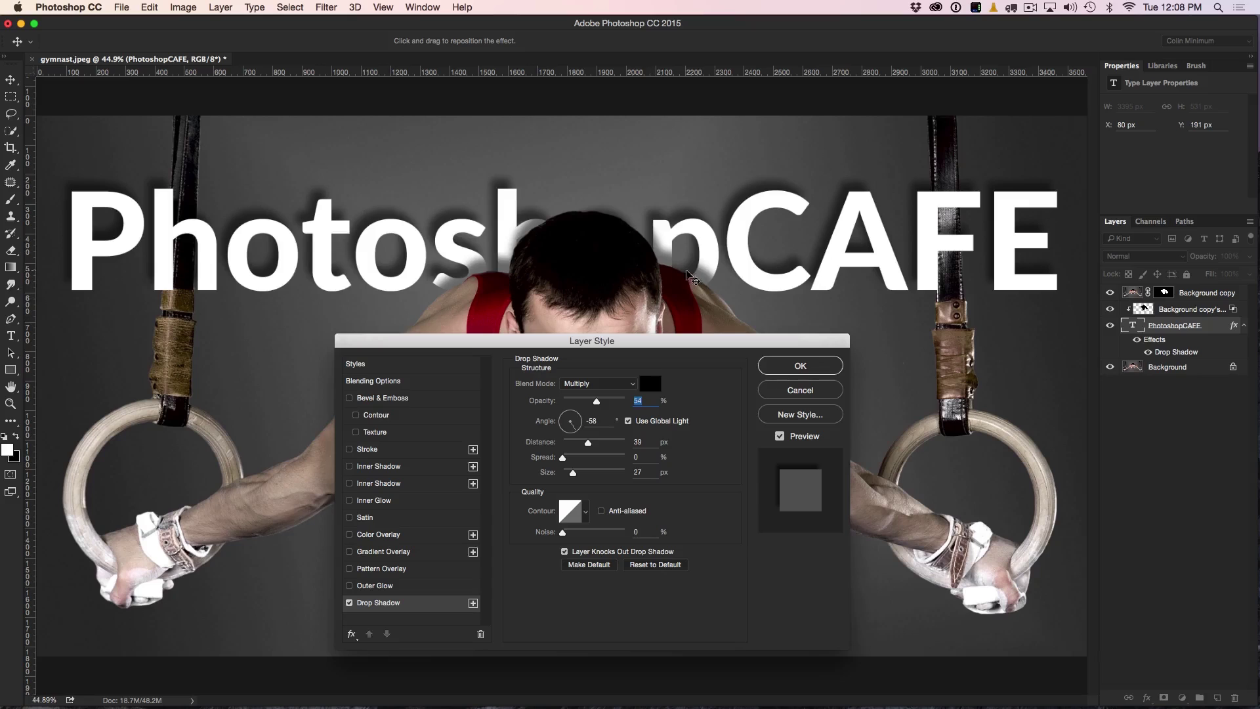
{"action": "left_click_drag", "start_coordinate": [709, 250], "coordinate": [707, 216]}
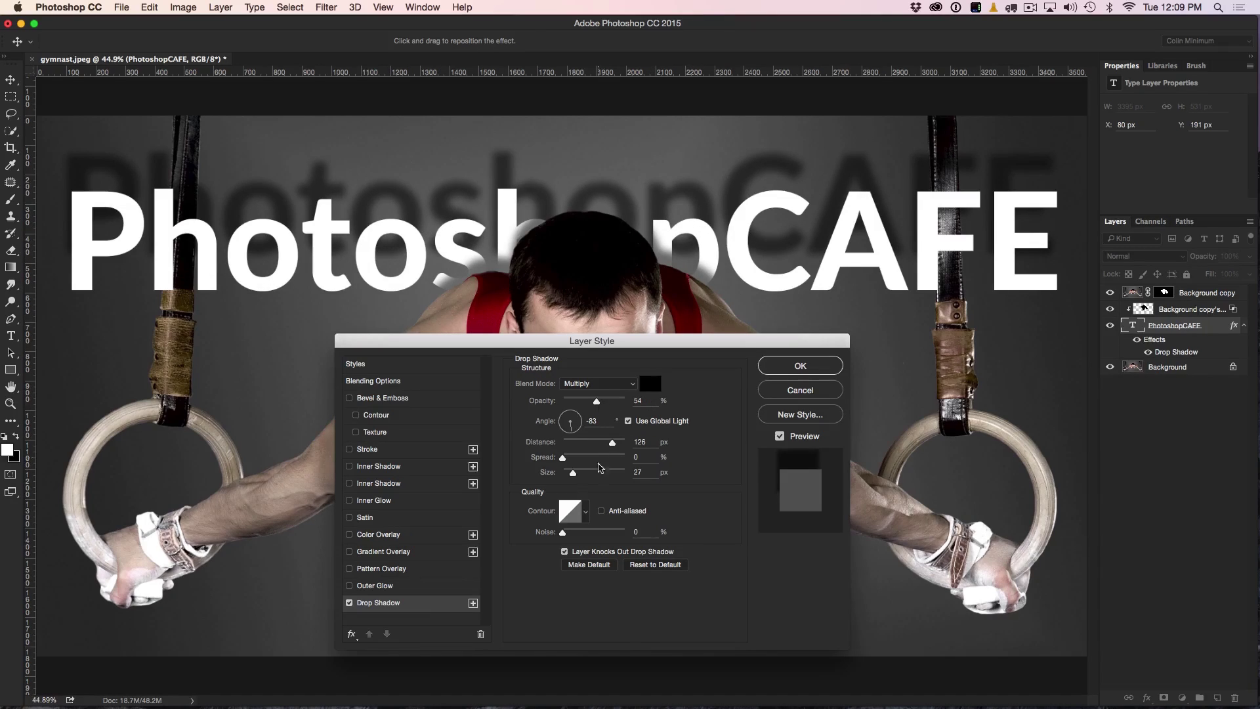
{"action": "left_click_drag", "start_coordinate": [573, 473], "coordinate": [578, 474]}
{"action": "left_click_drag", "start_coordinate": [596, 401], "coordinate": [586, 404]}
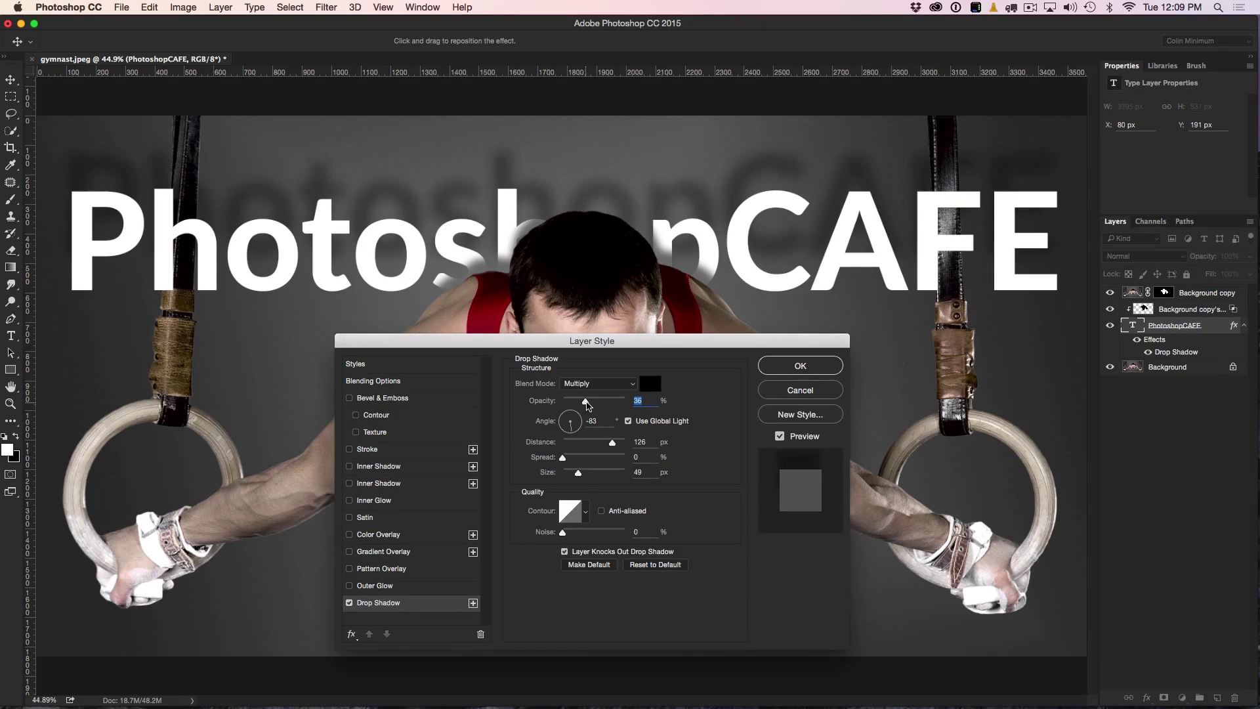
{"action": "left_click", "coordinate": [794, 369]}
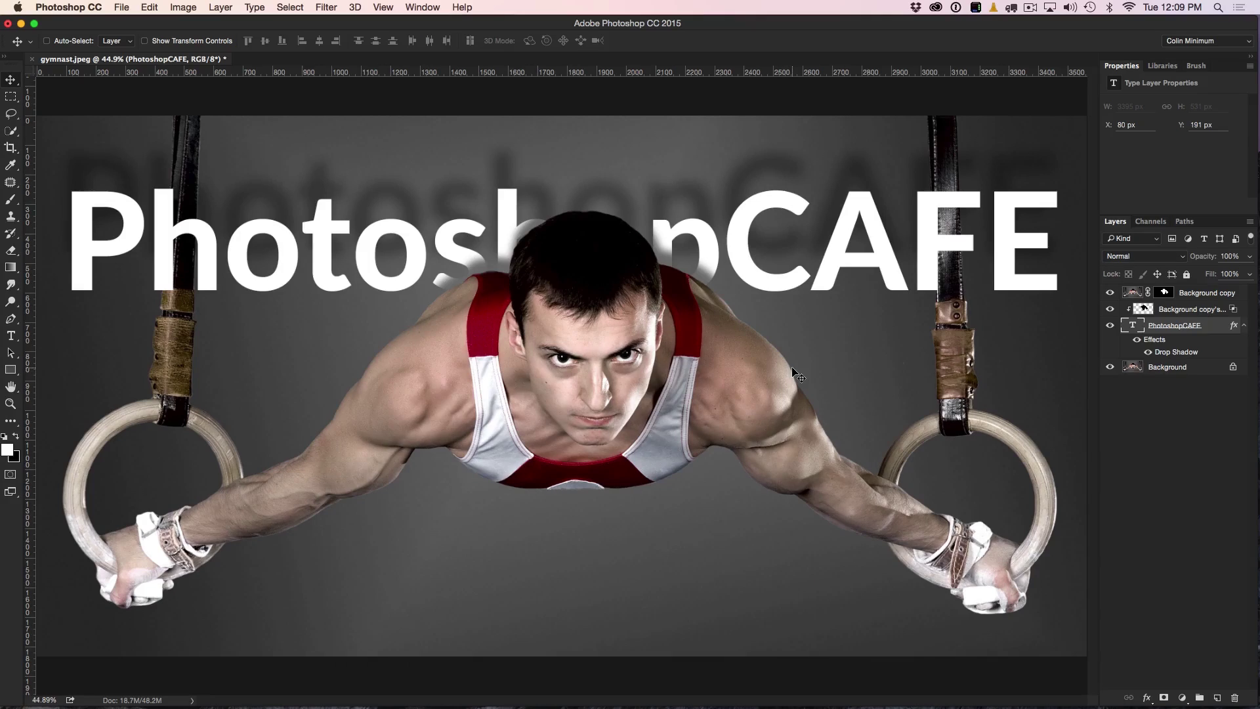